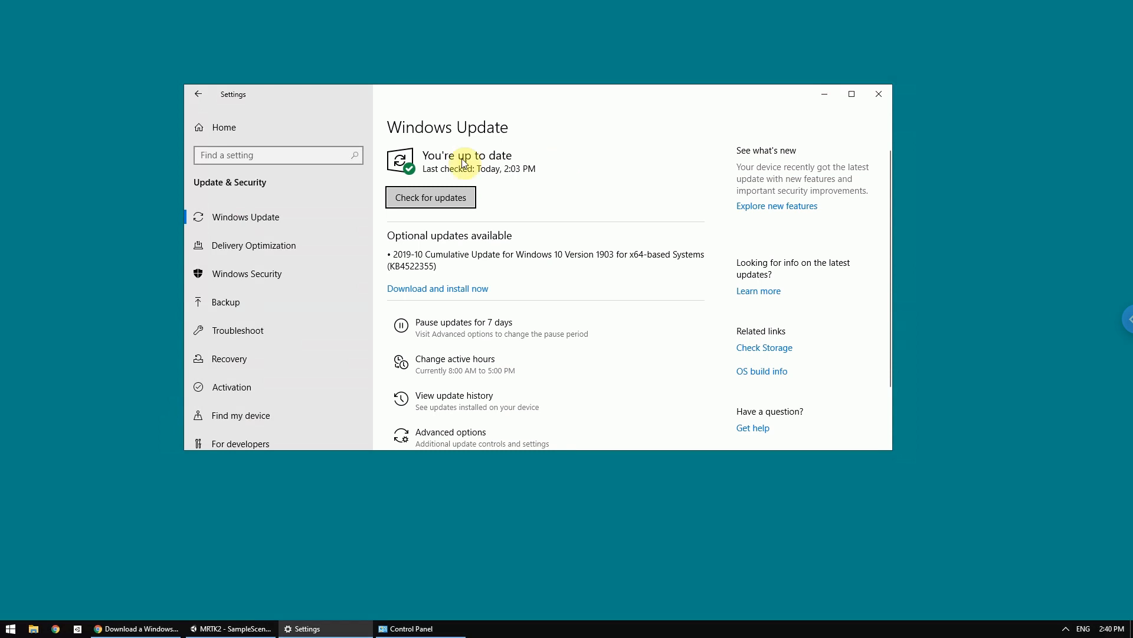
# - Search Windows Settings for "deve" and open Developer settings to check the developer features option
pyautogui.click(199, 95)
pyautogui.click(490, 164)
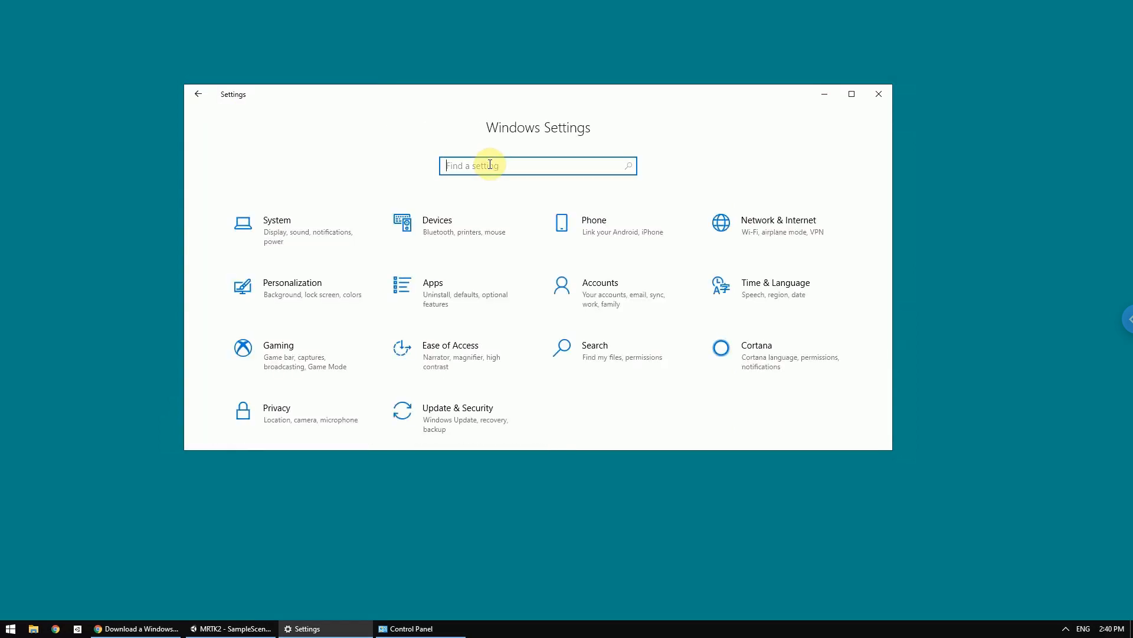
pyautogui.write('deve')
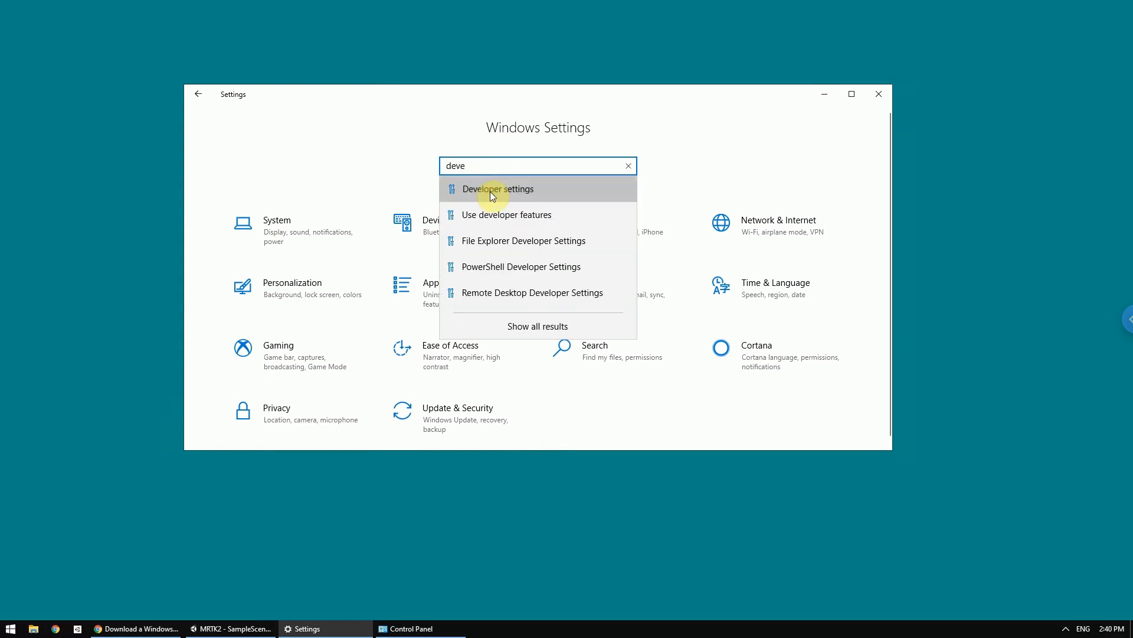
pyautogui.click(490, 190)
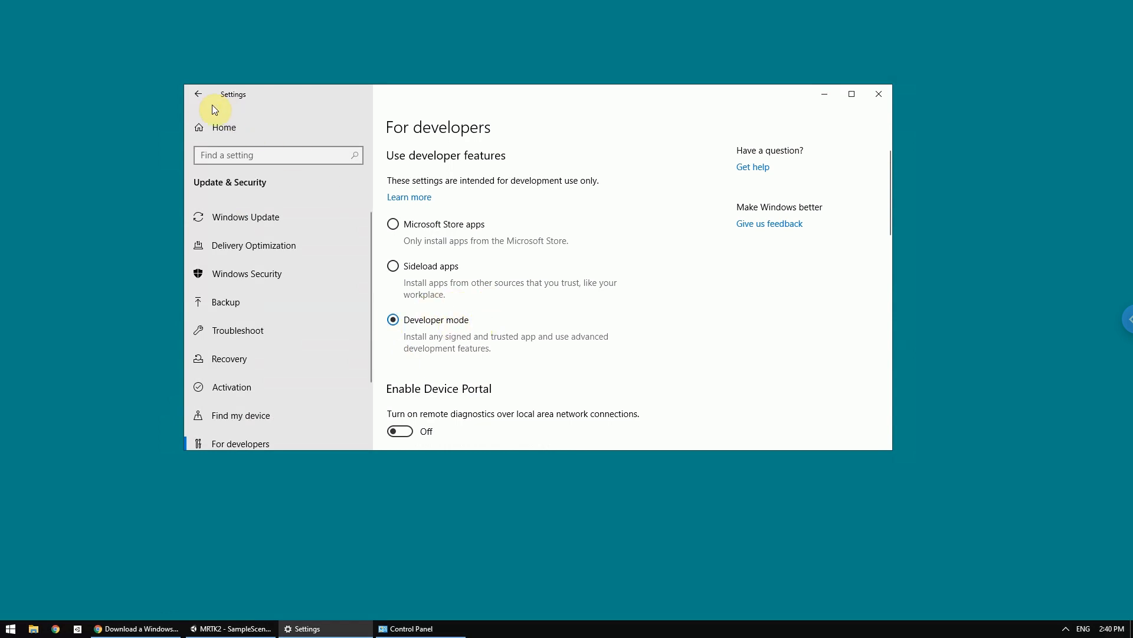
pyautogui.click(195, 97)
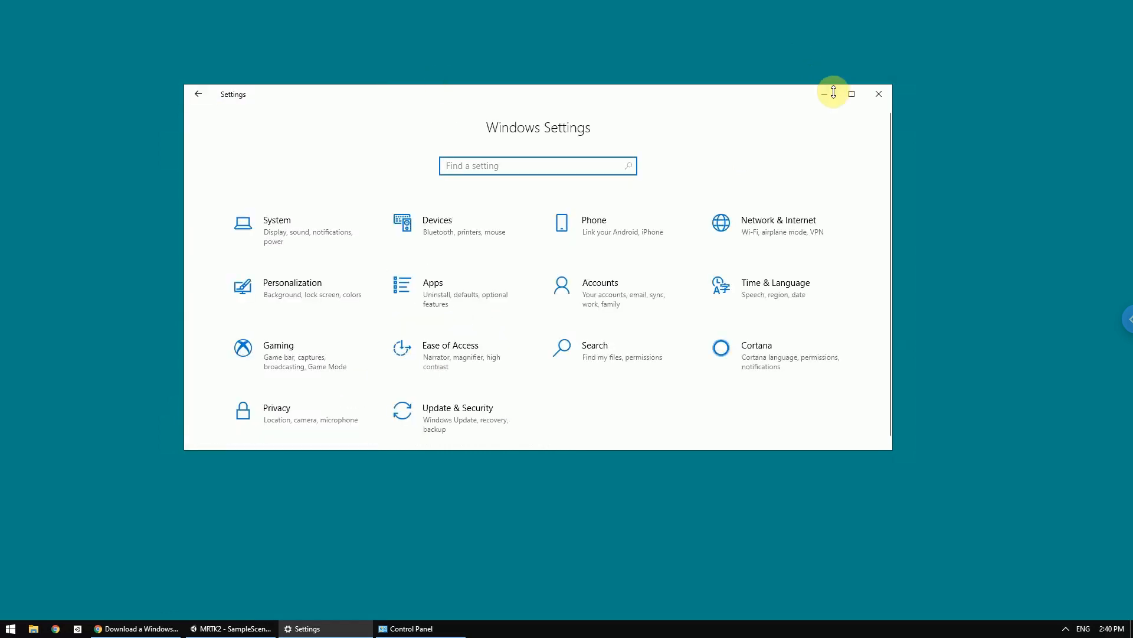
pyautogui.click(825, 94)
# - Switch to Control Panel and, under Programs, open the option for turning Windows features on or off
pyautogui.click(538, 383)
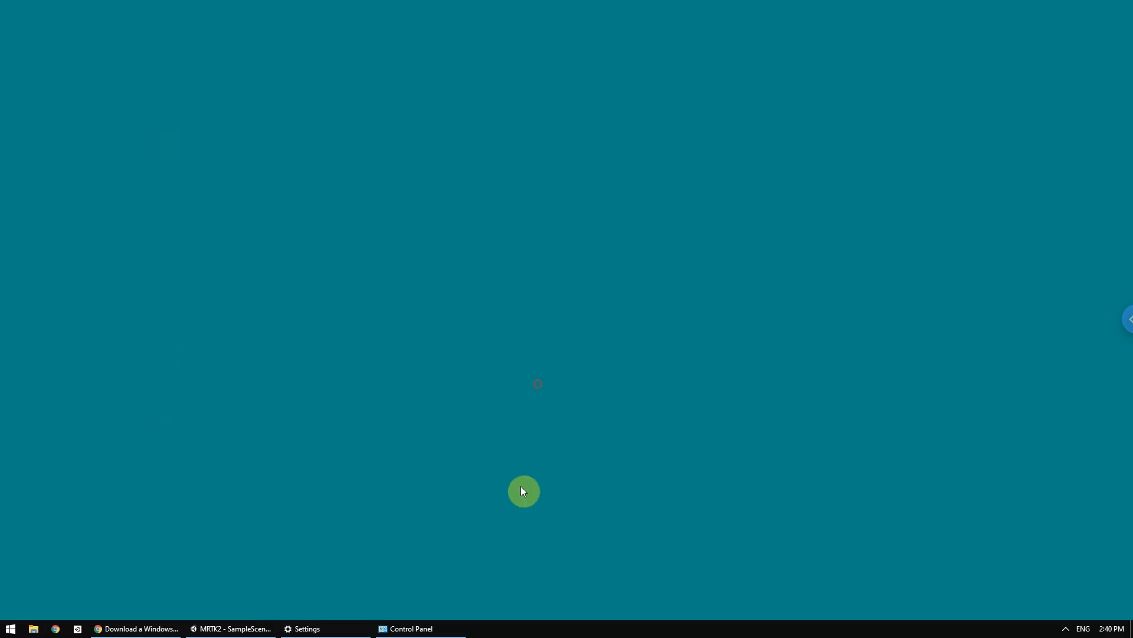
pyautogui.click(415, 629)
pyautogui.moveTo(576, 250); pyautogui.dragTo(590, 94)
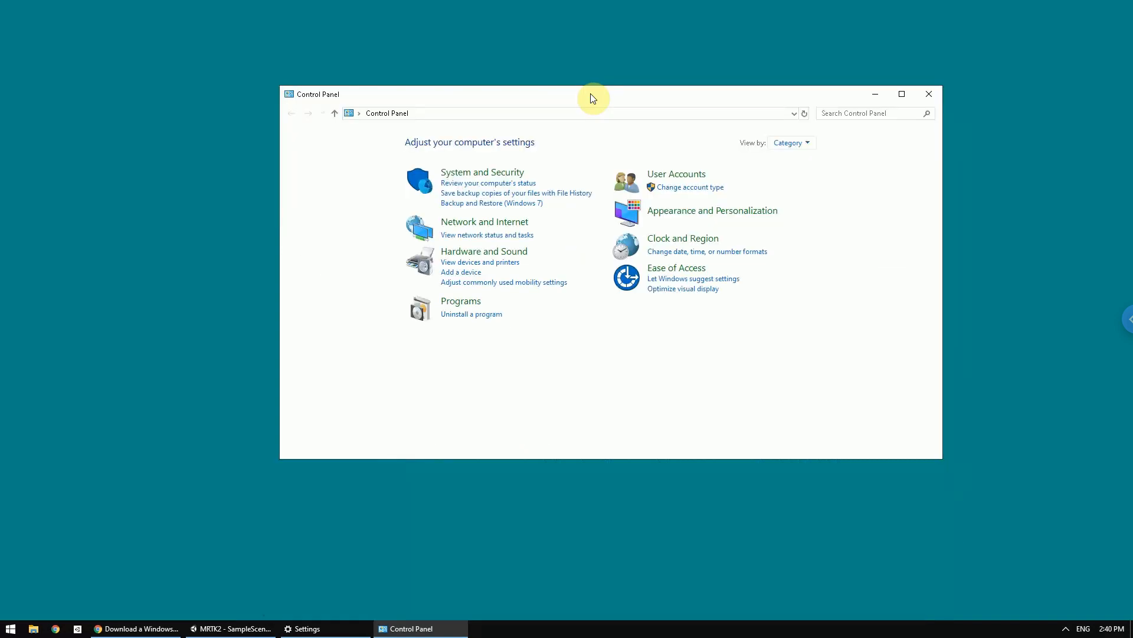
pyautogui.click(464, 304)
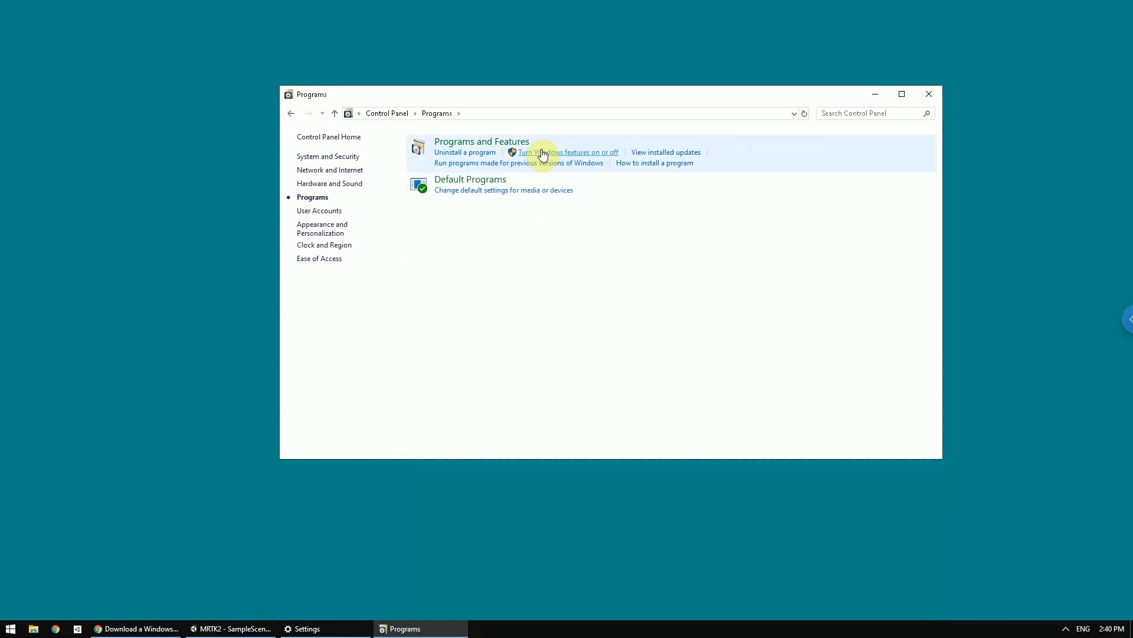
pyautogui.click(614, 153)
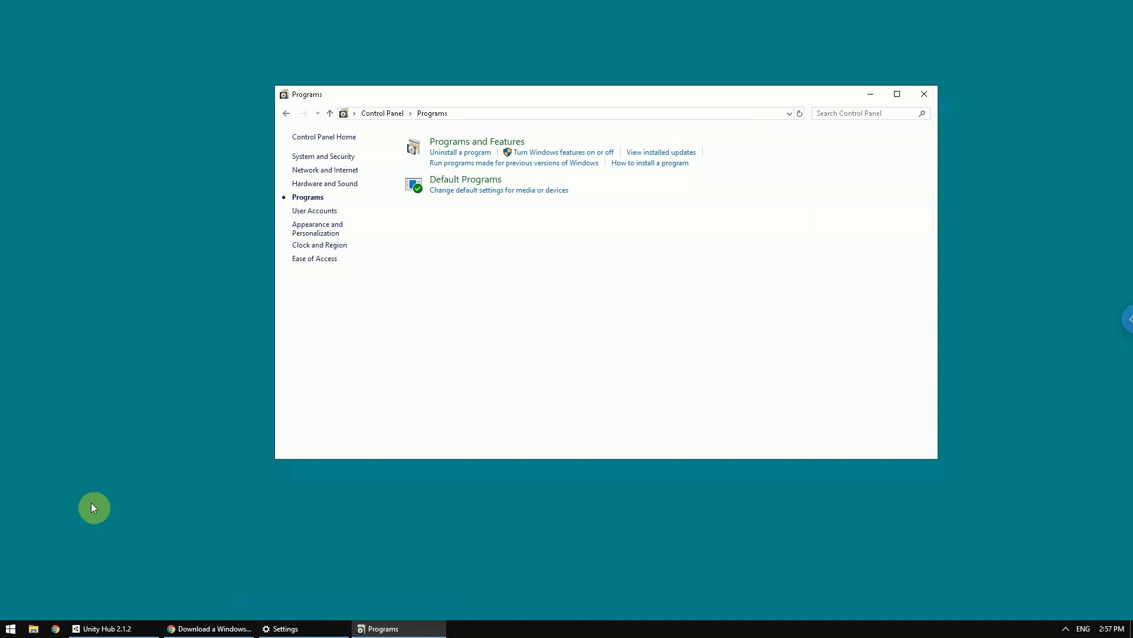
# - Switch to Chrome and review the Windows 10 virtual machine download page and the list of what the evaluation machine includes
pyautogui.click(213, 628)
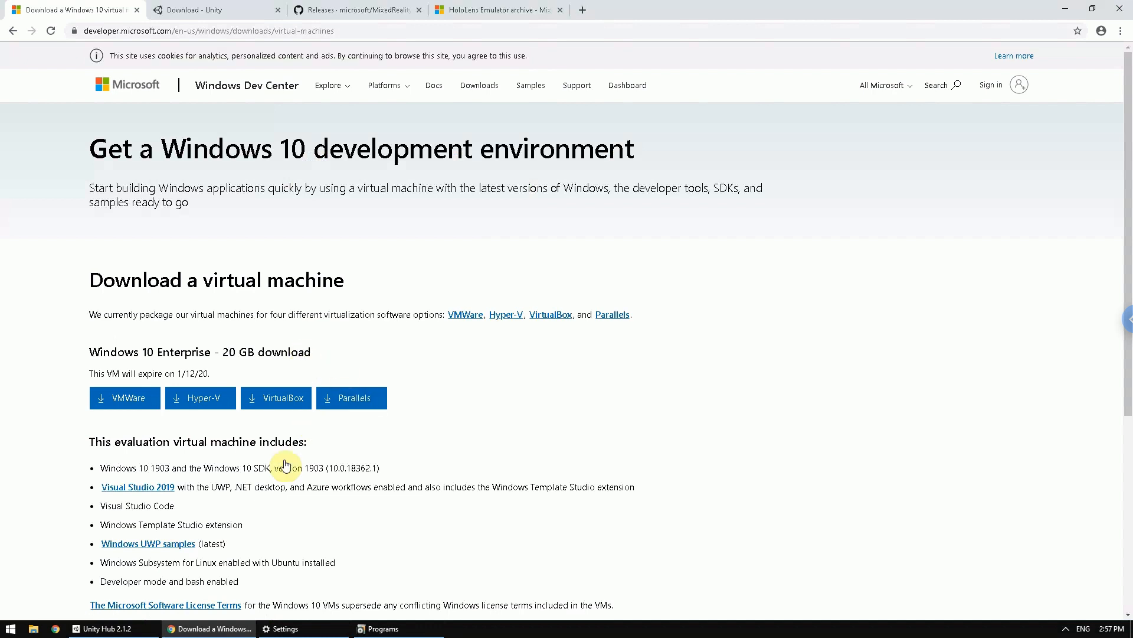
pyautogui.scroll(-3, 277, 461)
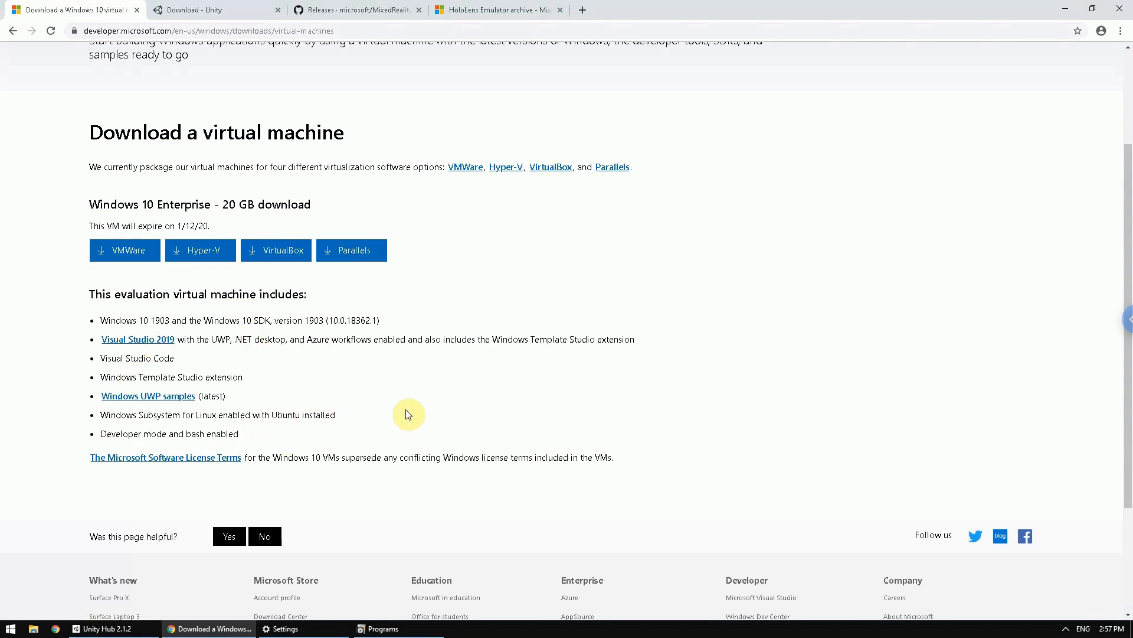
pyautogui.scroll(3, 519, 360)
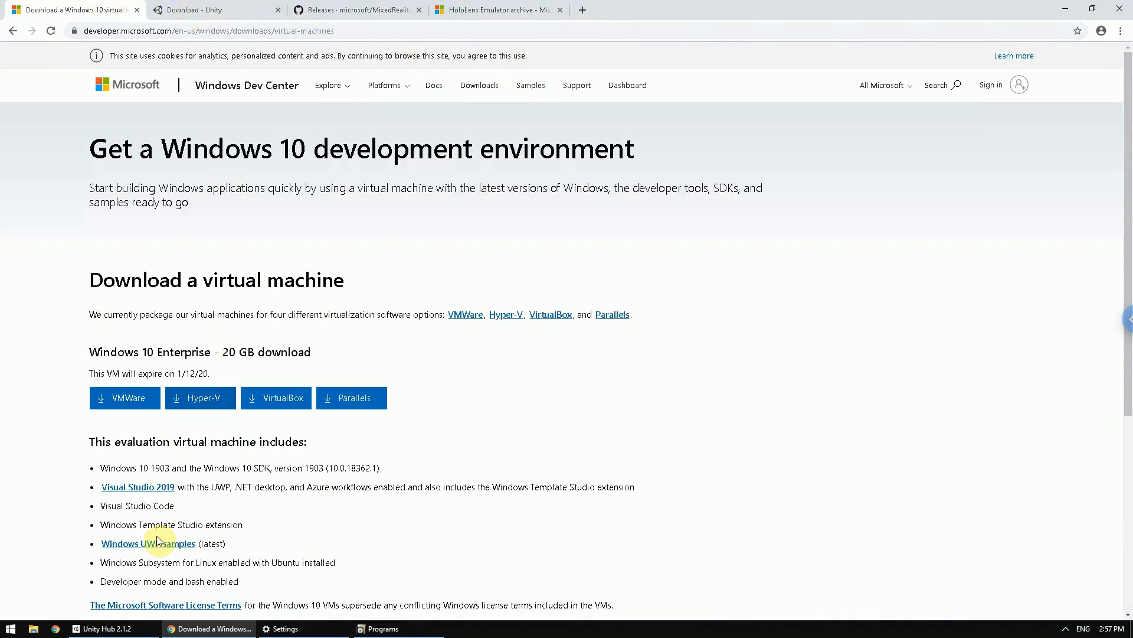
# - Switch to Unity Hub and check the installed Unity versions and the existing projects
pyautogui.click(131, 629)
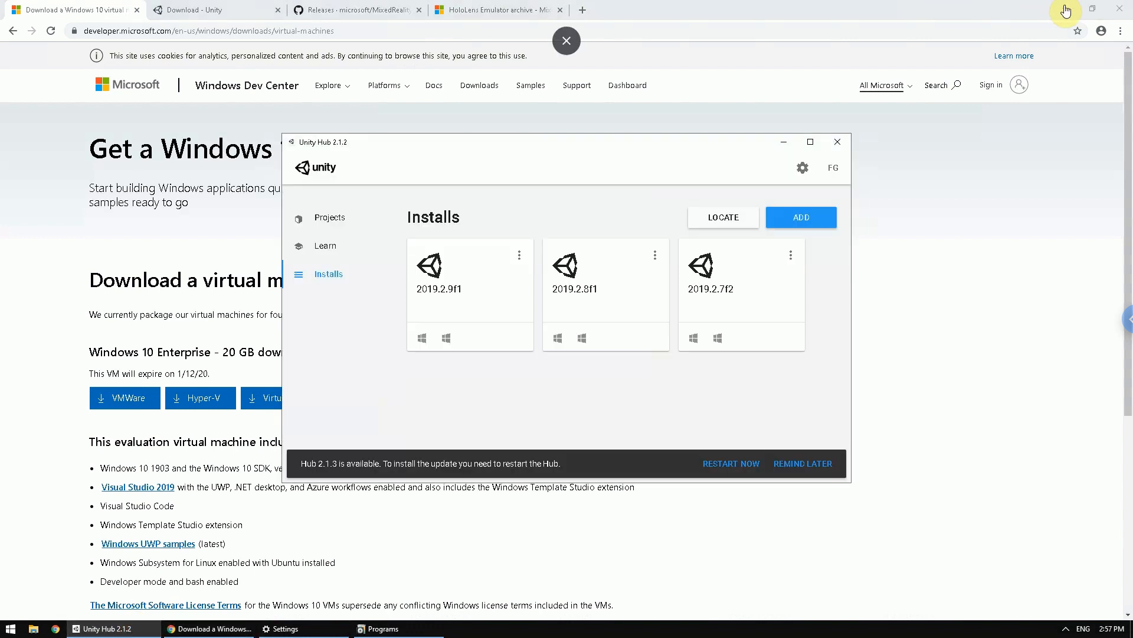
pyautogui.click(1066, 8)
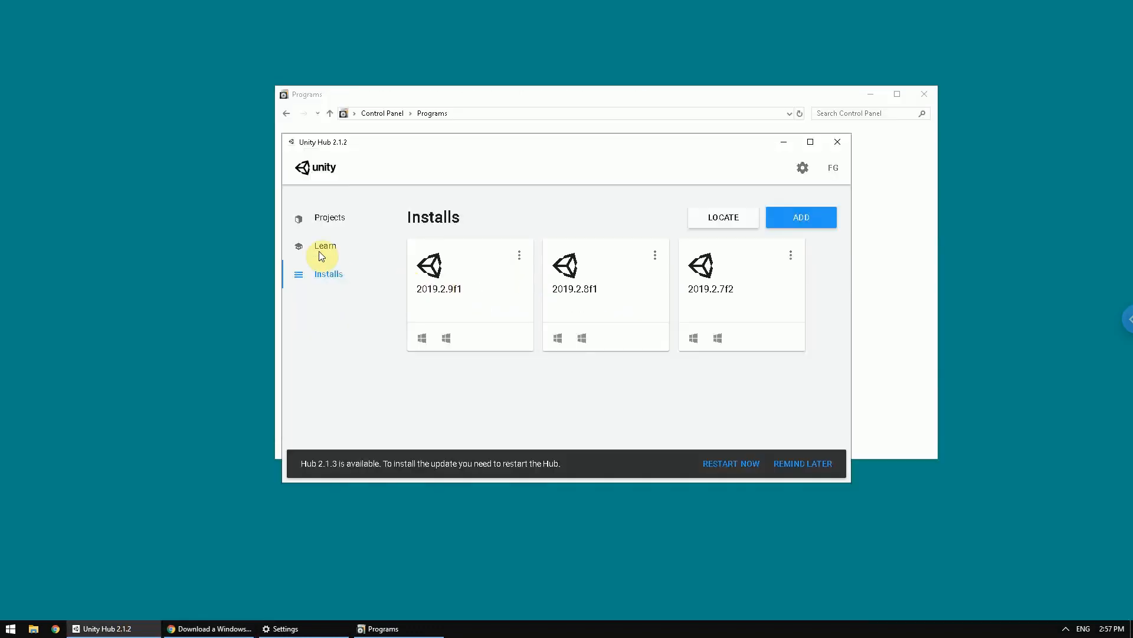
pyautogui.click(327, 278)
pyautogui.click(329, 218)
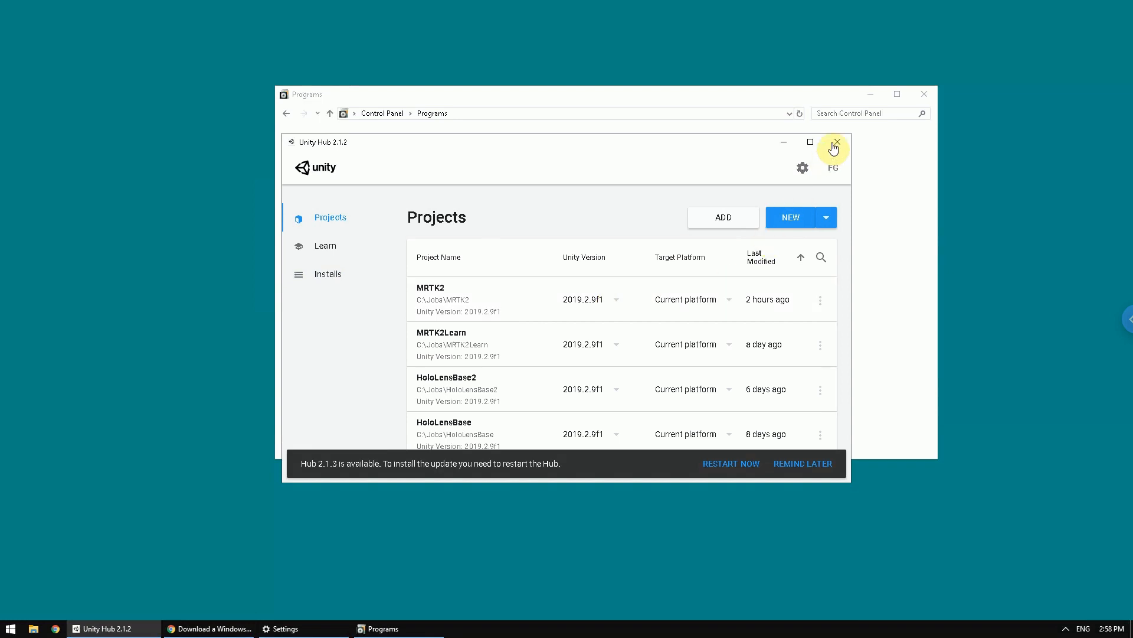
pyautogui.click(783, 143)
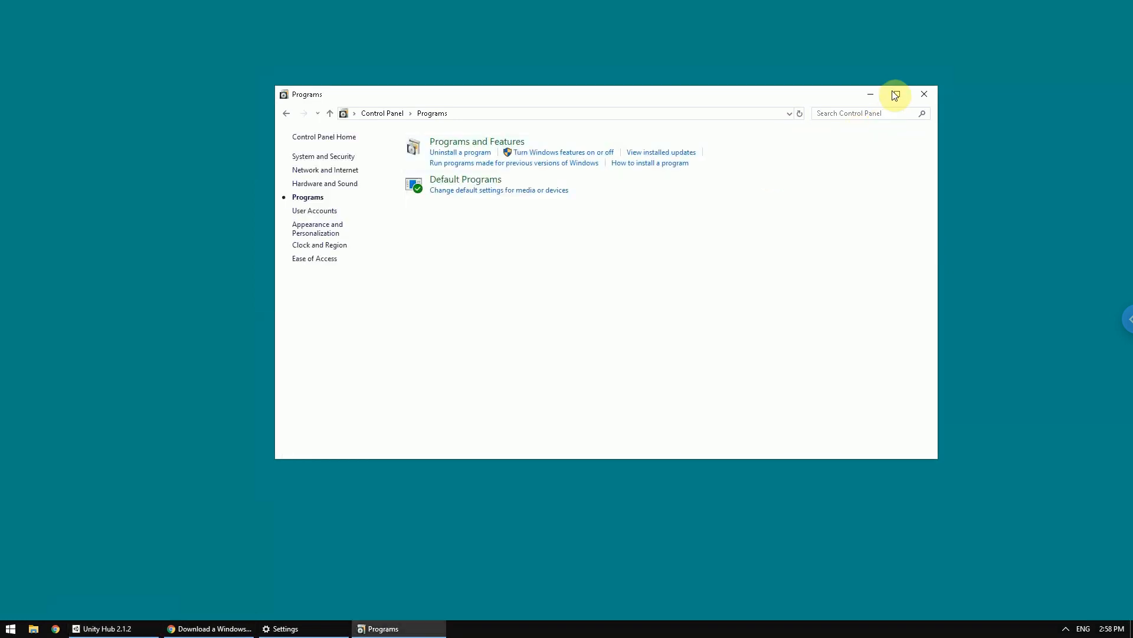
# - Switch to Chrome and find the Unity Hub download on the Download Unity page
pyautogui.click(878, 93)
pyautogui.click(195, 628)
pyautogui.click(241, 9)
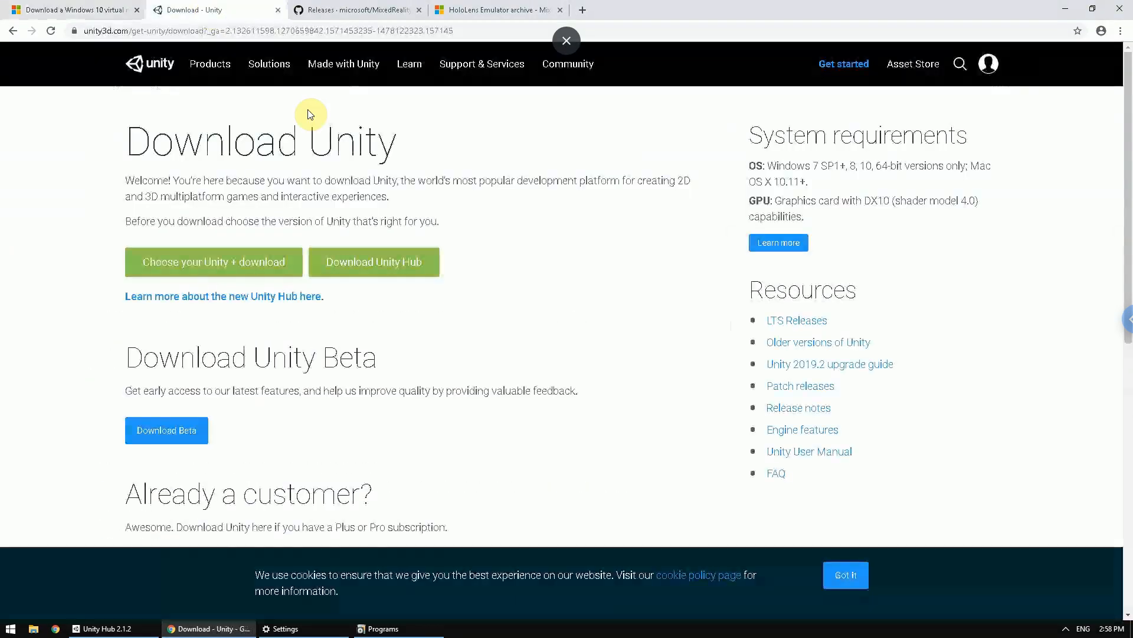
pyautogui.click(383, 269)
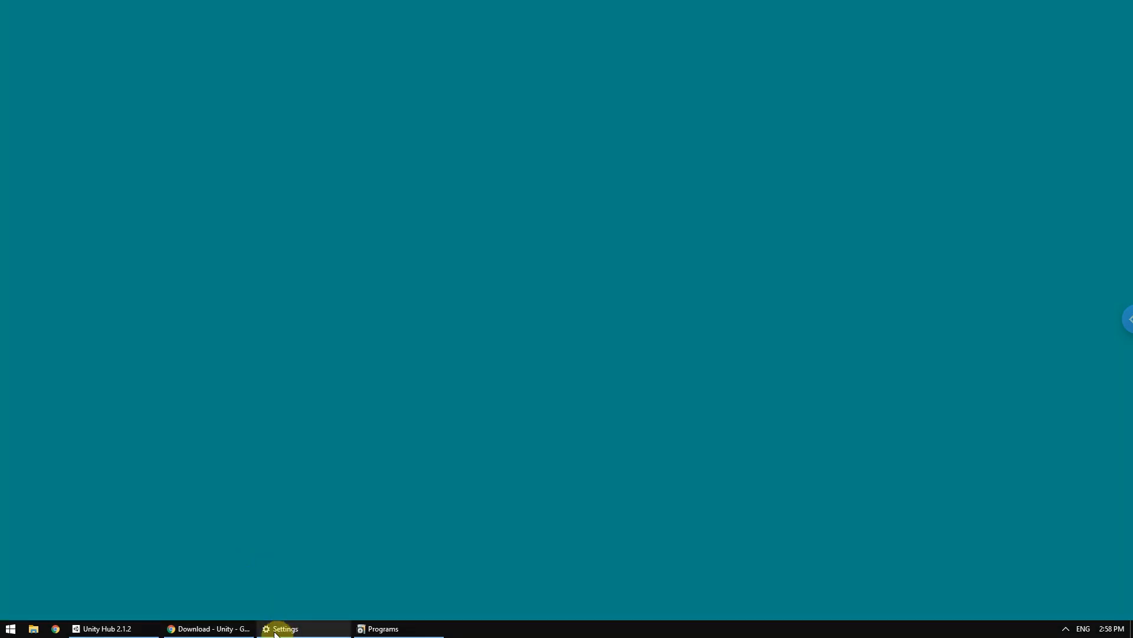
# - Switch to Unity Hub, look through the Unity releases available for adding to the installs, and close the version list
pyautogui.click(147, 628)
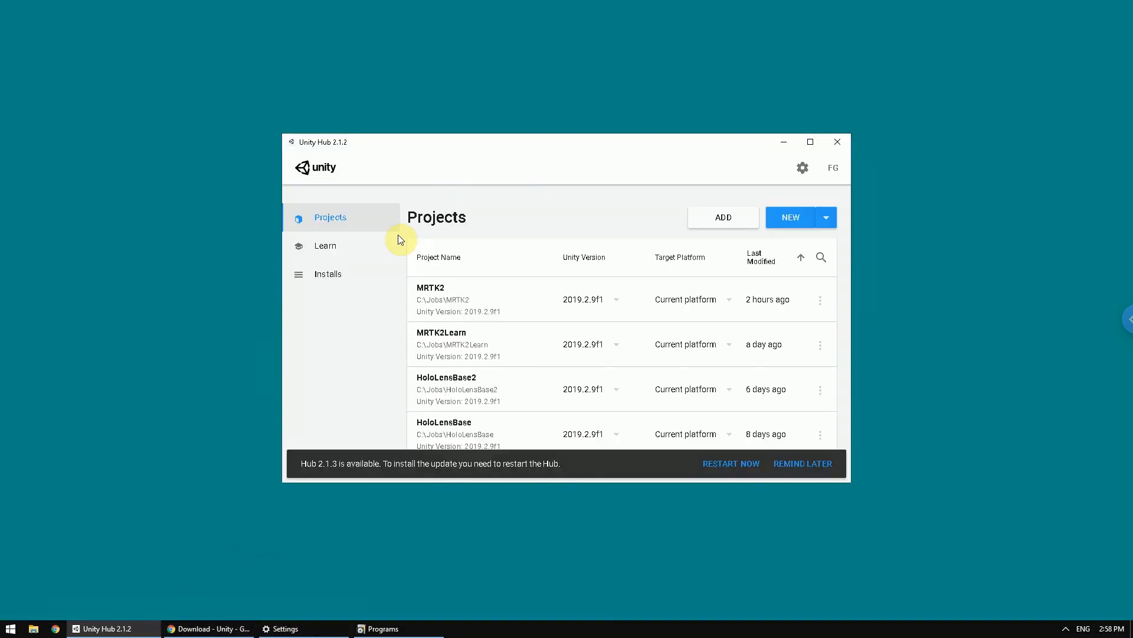
pyautogui.click(328, 276)
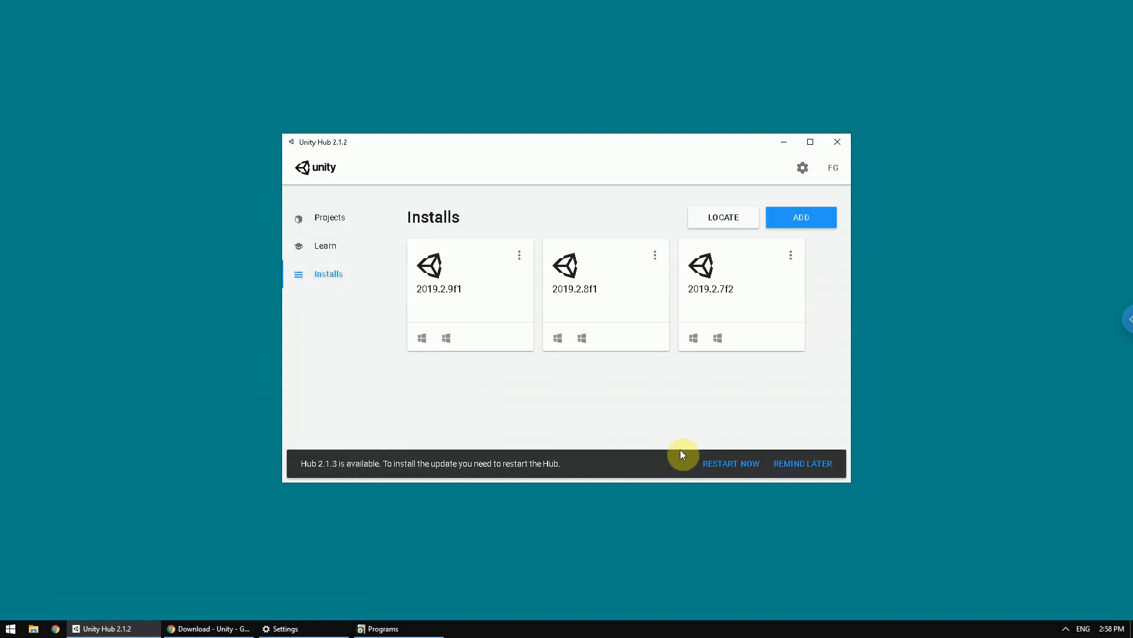
pyautogui.click(800, 219)
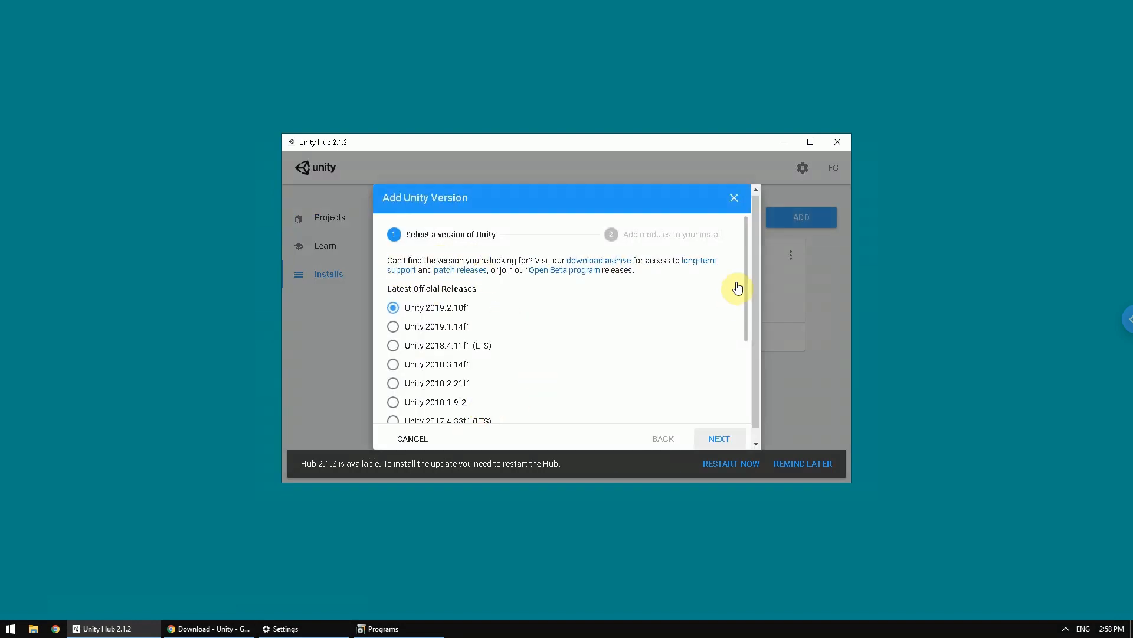
pyautogui.moveTo(746, 298); pyautogui.dragTo(753, 393)
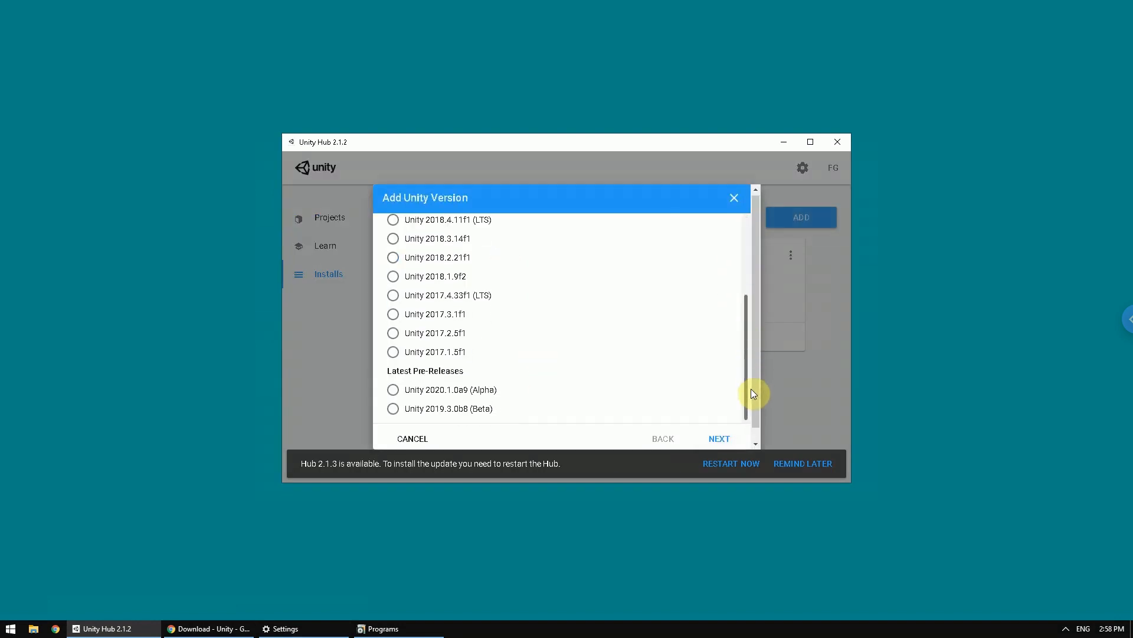
pyautogui.scroll(3, 757, 266)
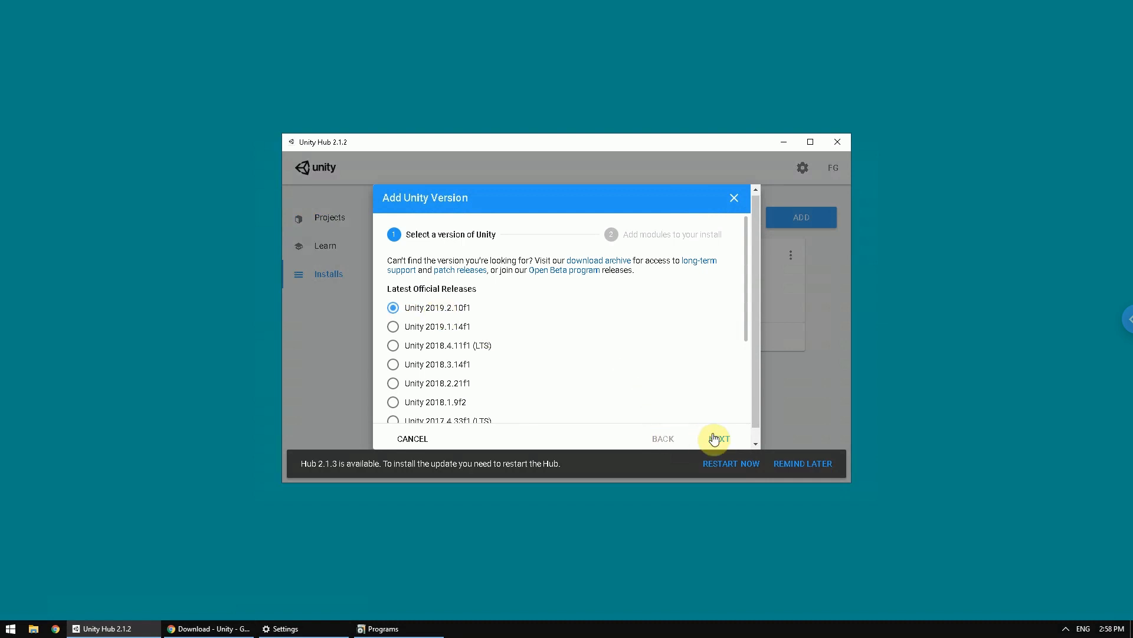
pyautogui.click(735, 201)
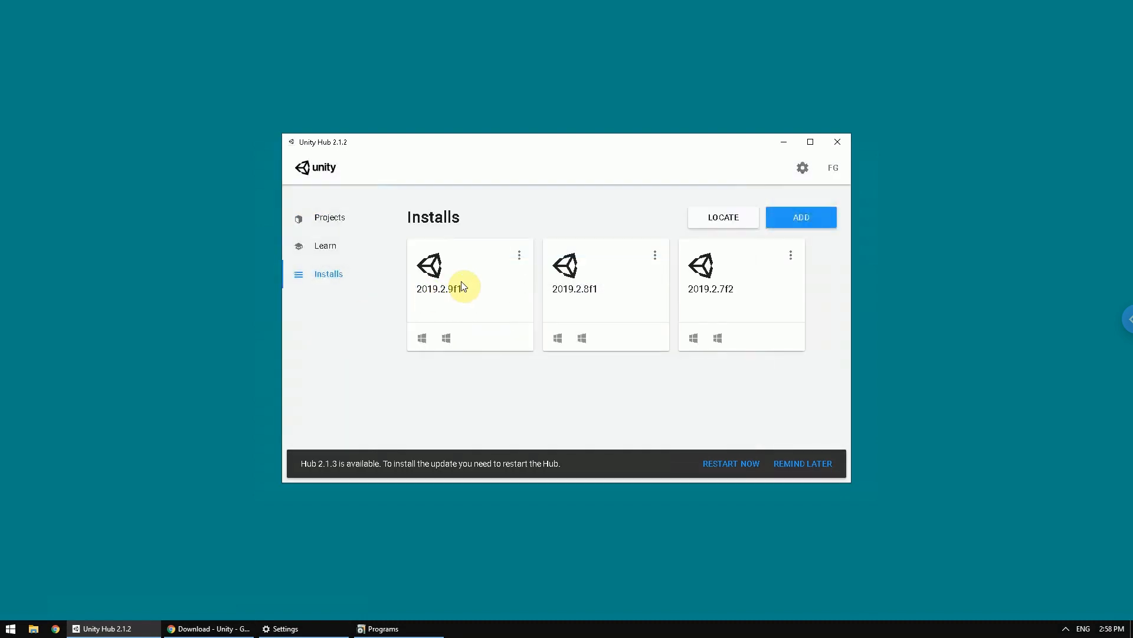
# - Review the modules available for the Unity 2019.2.9f1 install, including the Windows build support options, without adding any
pyautogui.click(523, 256)
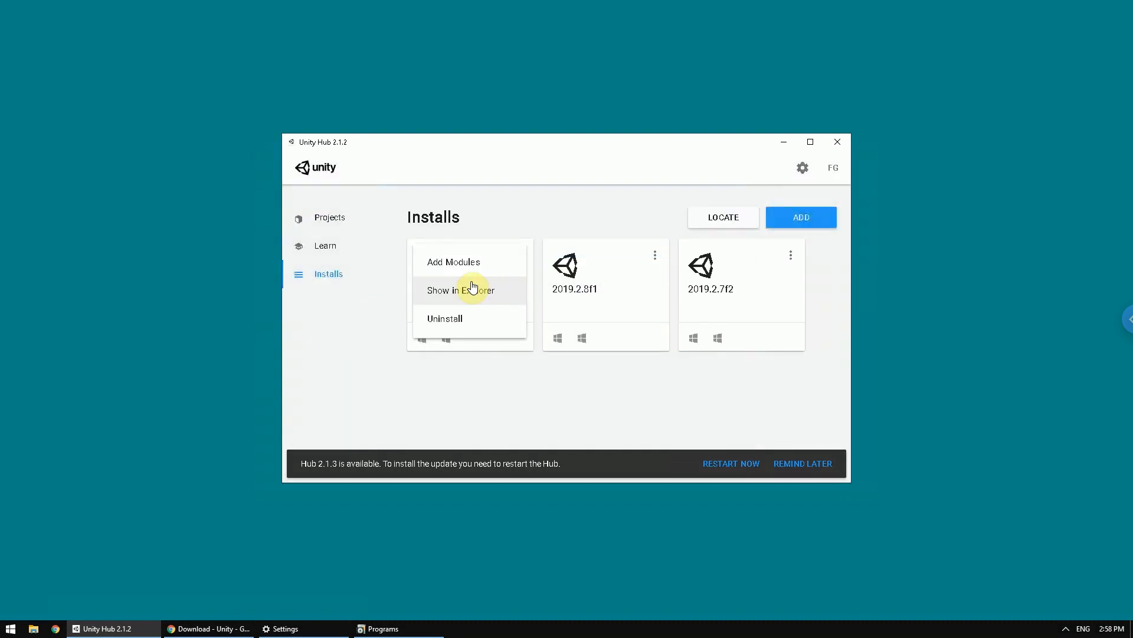
pyautogui.click(450, 263)
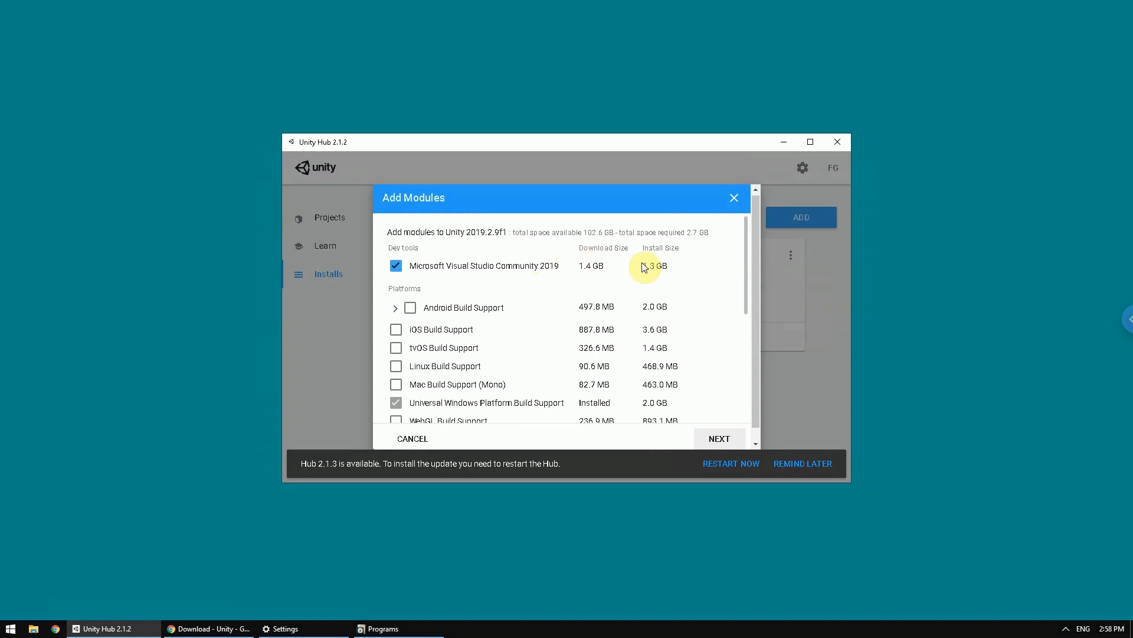
pyautogui.moveTo(746, 256); pyautogui.dragTo(749, 296)
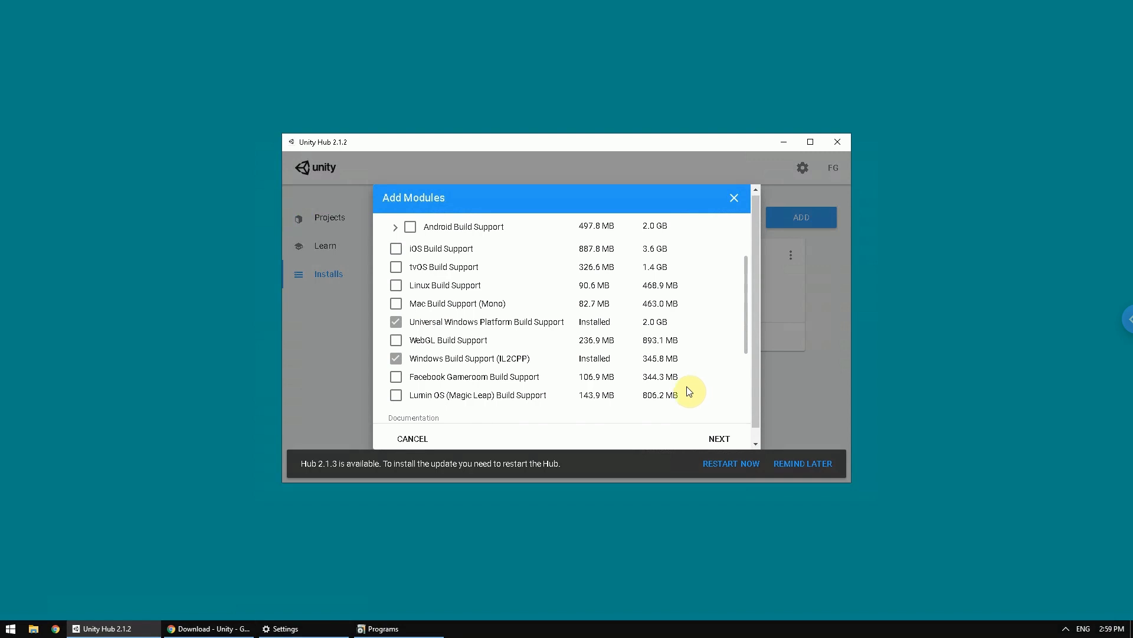
pyautogui.click(738, 201)
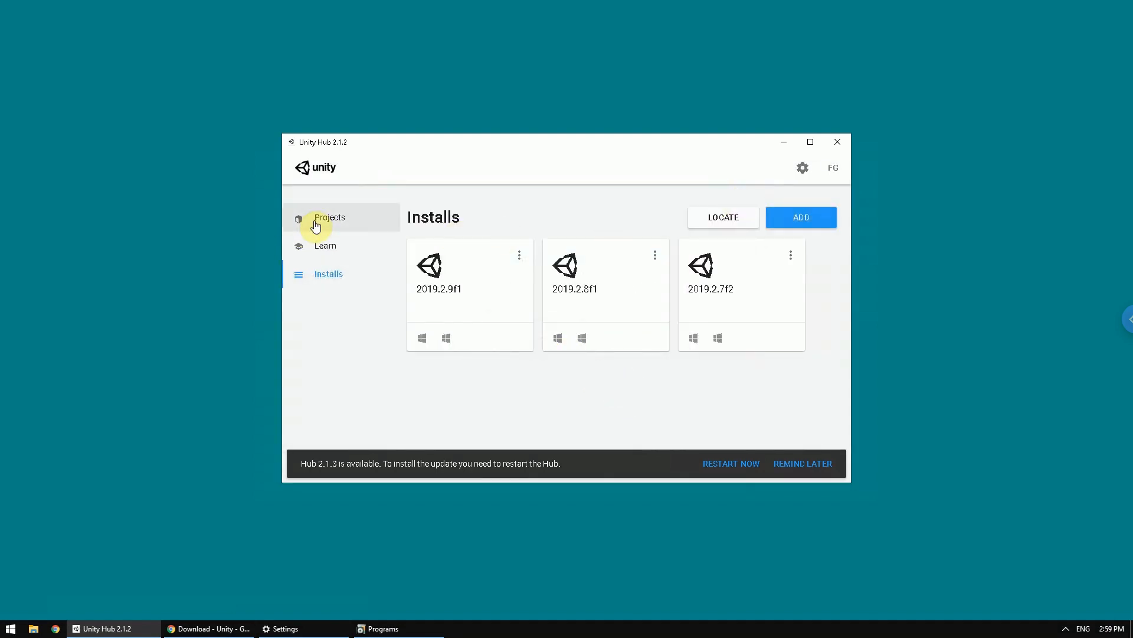
pyautogui.click(784, 142)
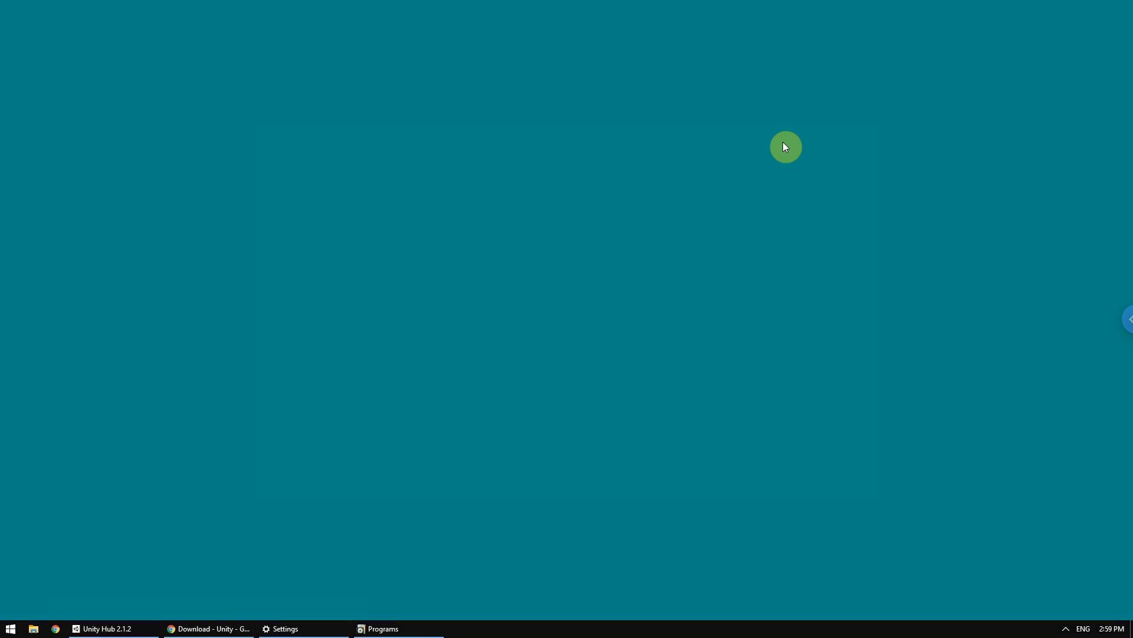
# - Switch to Chrome and examine the MixedRealityToolkit-Unity releases page for the v2.1.0 release and its downloadable asset packages
pyautogui.click(213, 630)
pyautogui.click(348, 10)
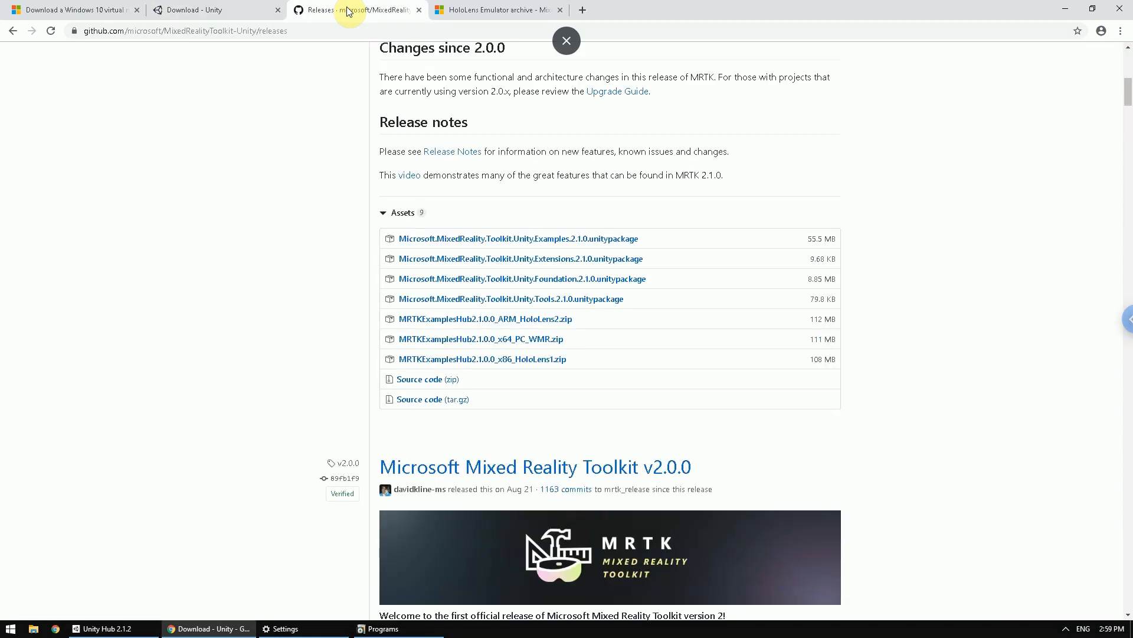
pyautogui.scroll(1, 452, 276)
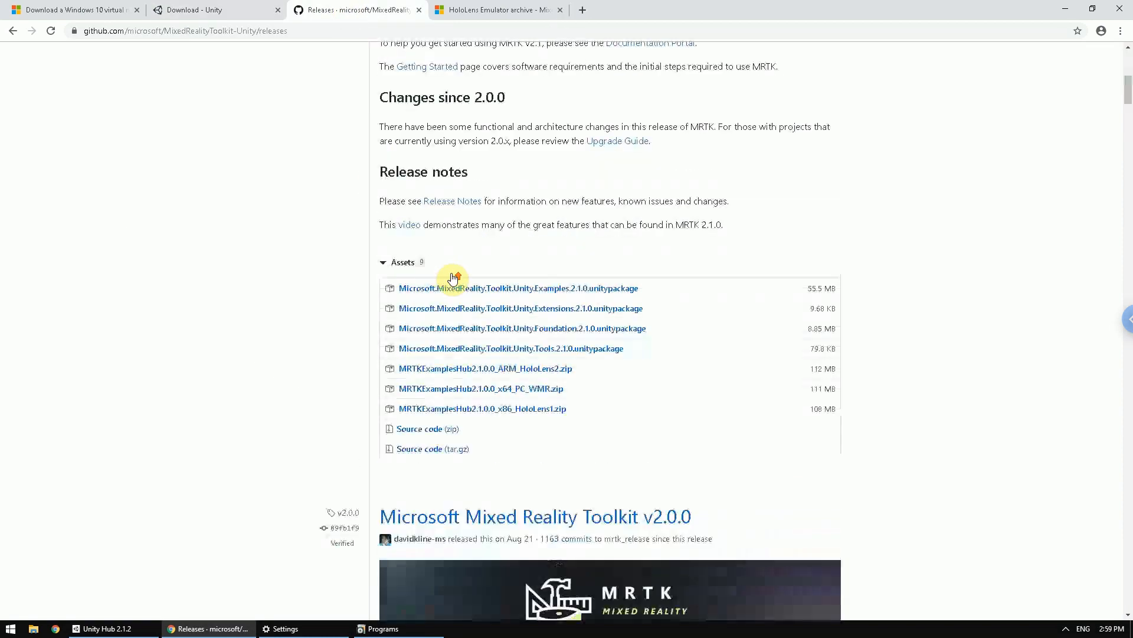
pyautogui.scroll(10, 454, 276)
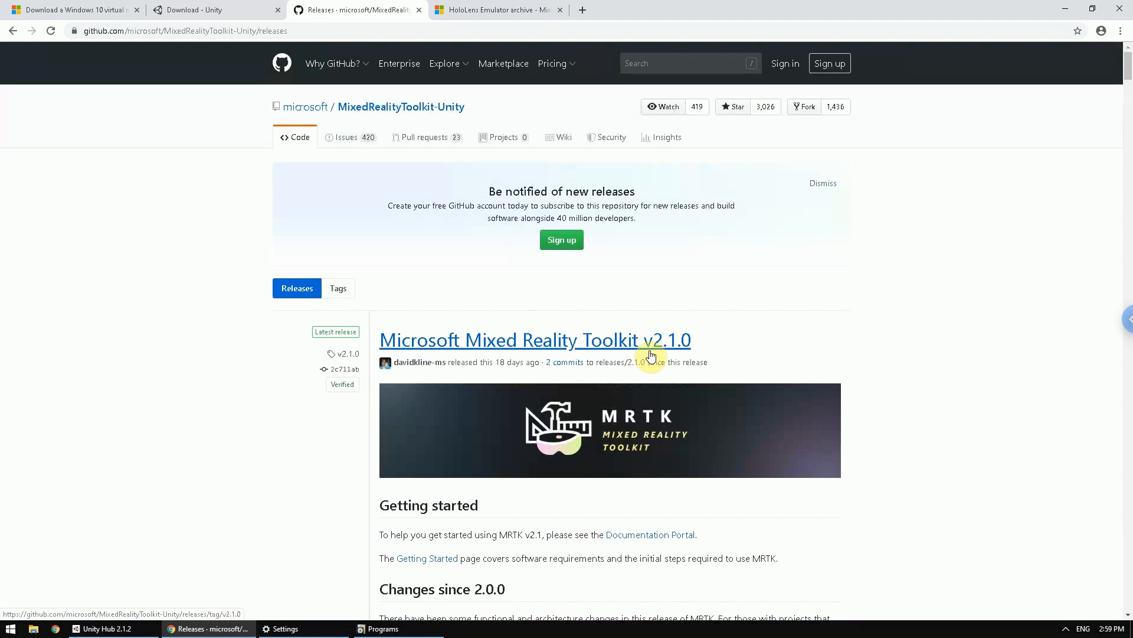
pyautogui.scroll(-7, 678, 317)
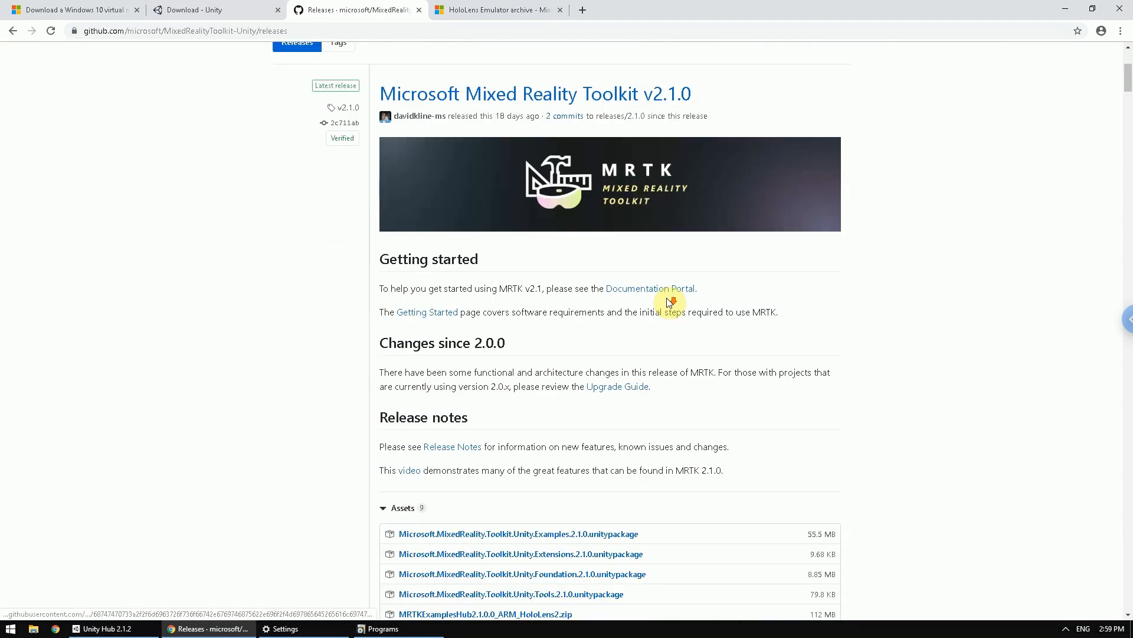
pyautogui.scroll(-2, 540, 361)
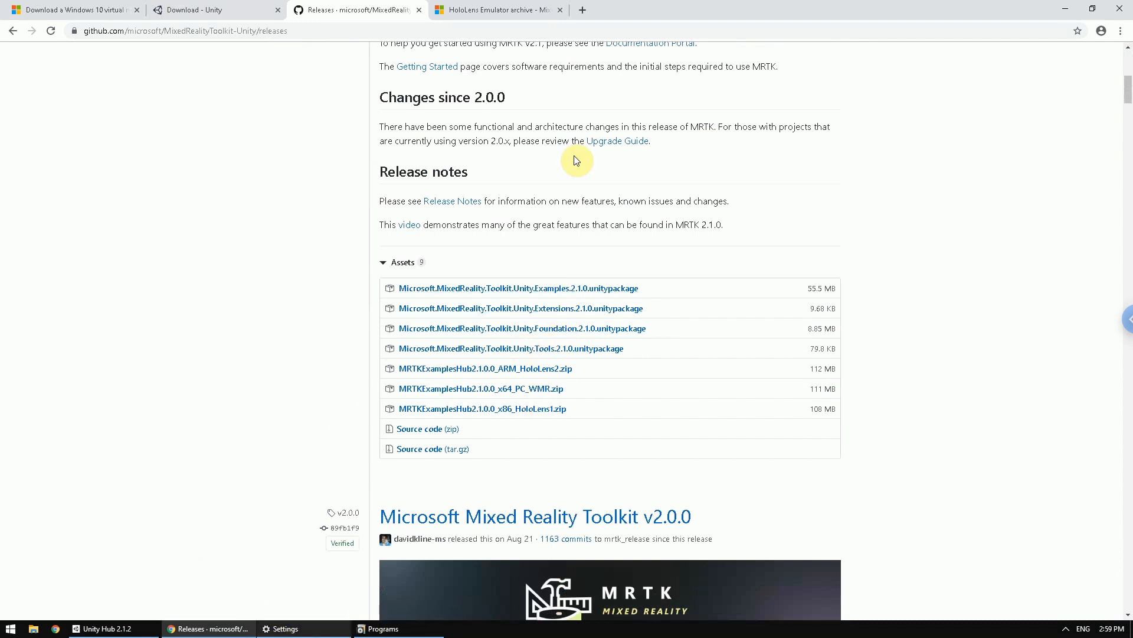
# - Open the HoloLens Emulator archive page and find the download link for HoloLens 2 Emulator build 10.0.18362.1034
pyautogui.click(487, 11)
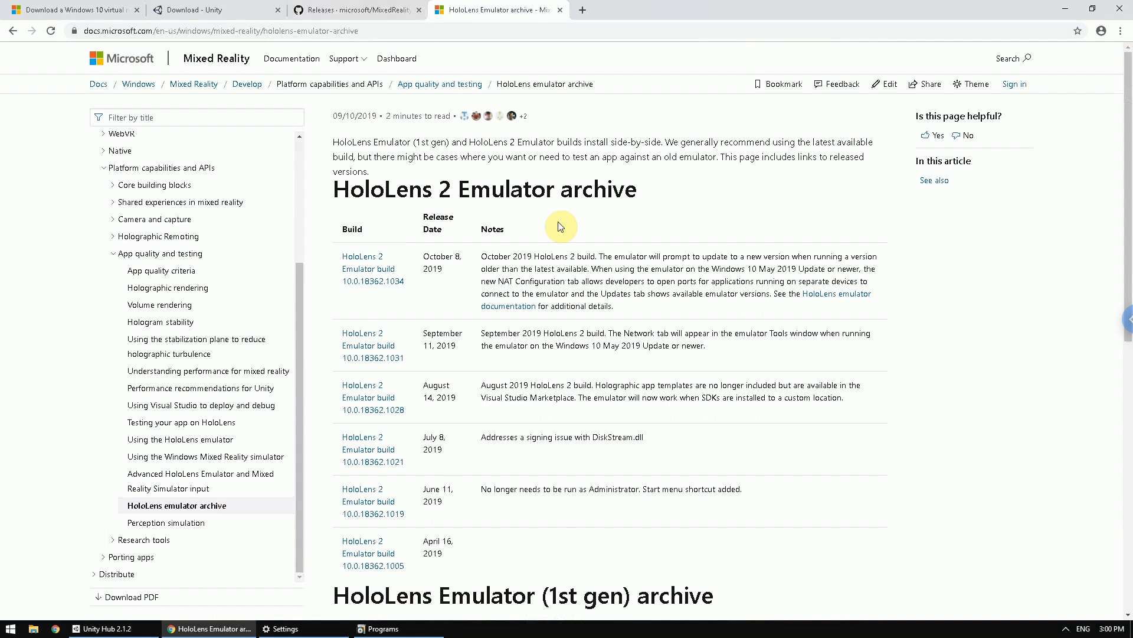
pyautogui.click(355, 261)
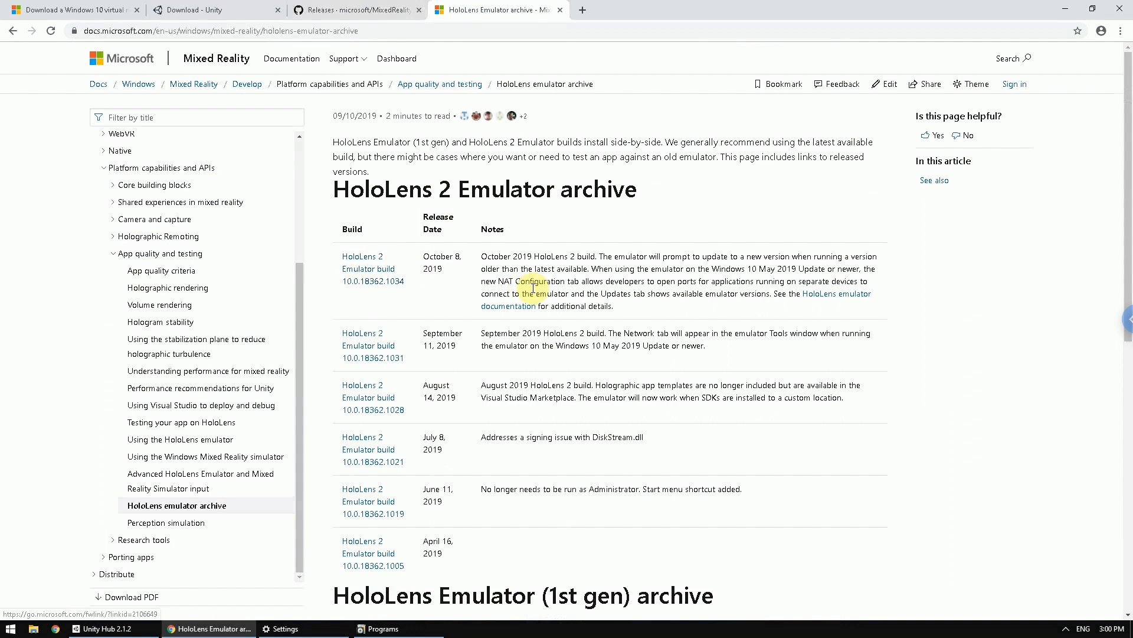
# - Look through the HoloLens 2 and first-generation emulator builds on the archive page and minimize the browser
pyautogui.scroll(-2, 608, 355)
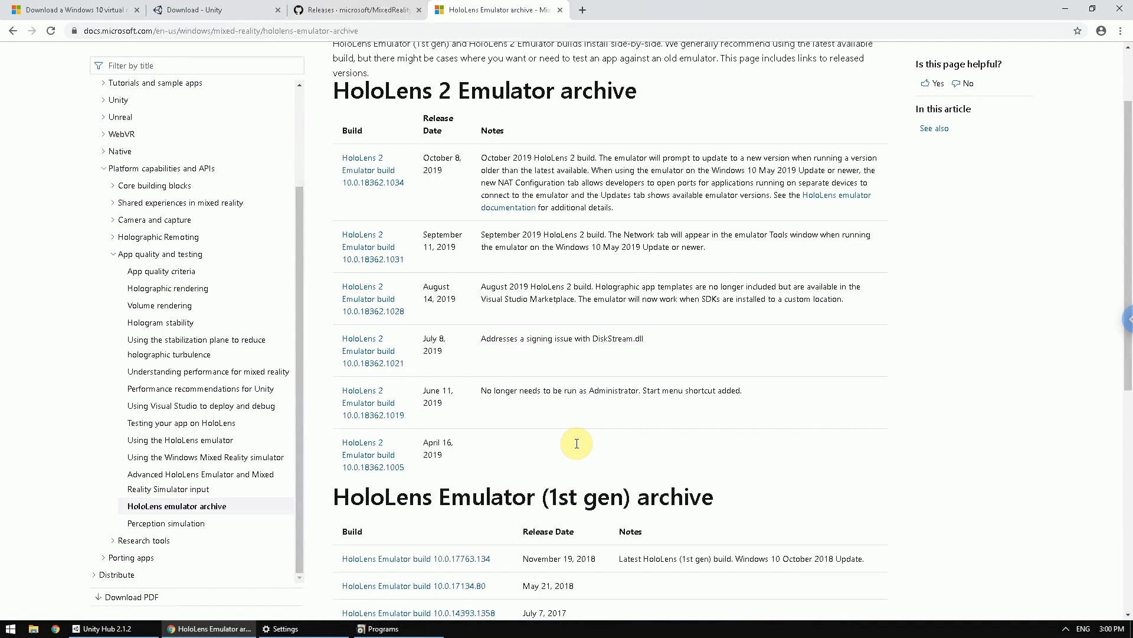
pyautogui.scroll(-5, 576, 443)
pyautogui.scroll(7, 577, 447)
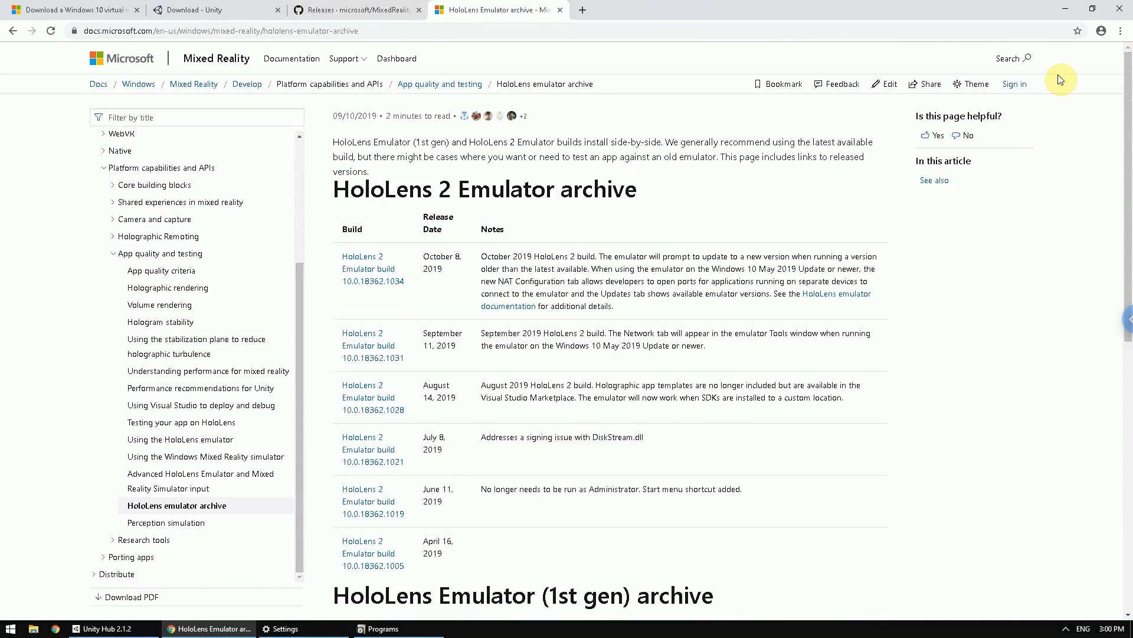
pyautogui.click(1066, 8)
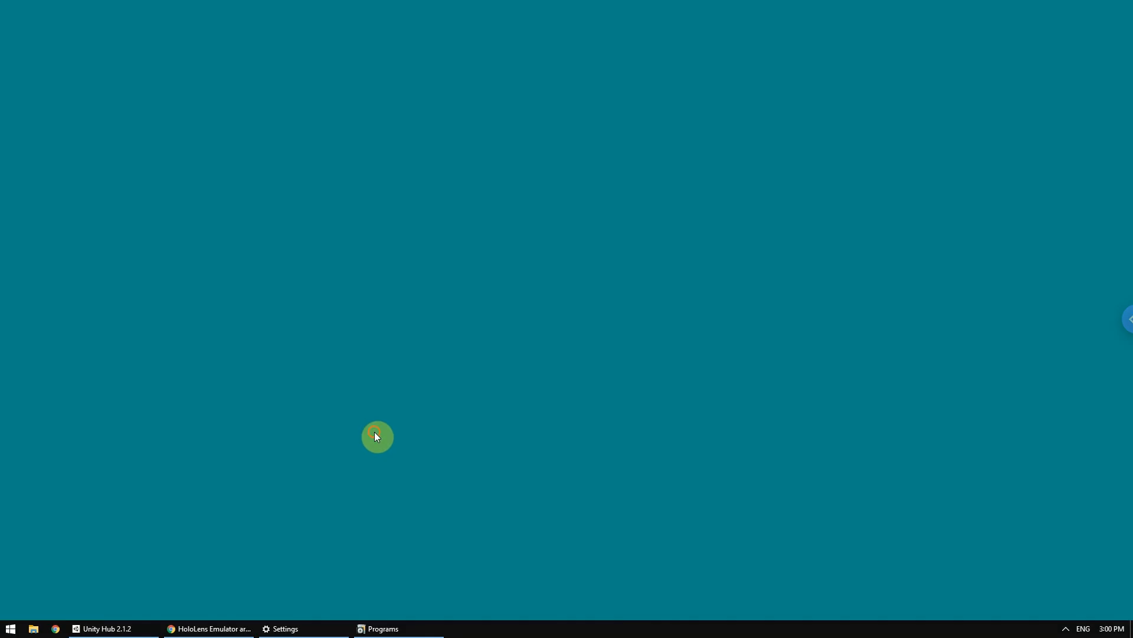
# - Switch to Unity Hub and start a new project with Unity version 2019.2.9f1
pyautogui.moveTo(205, 627)
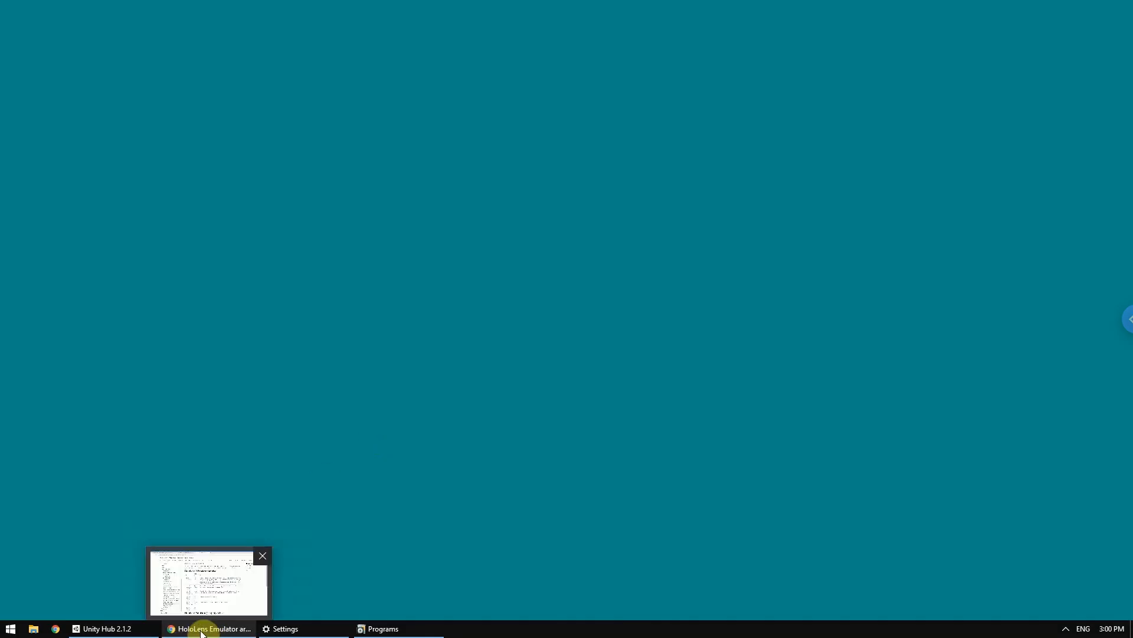
pyautogui.click(140, 622)
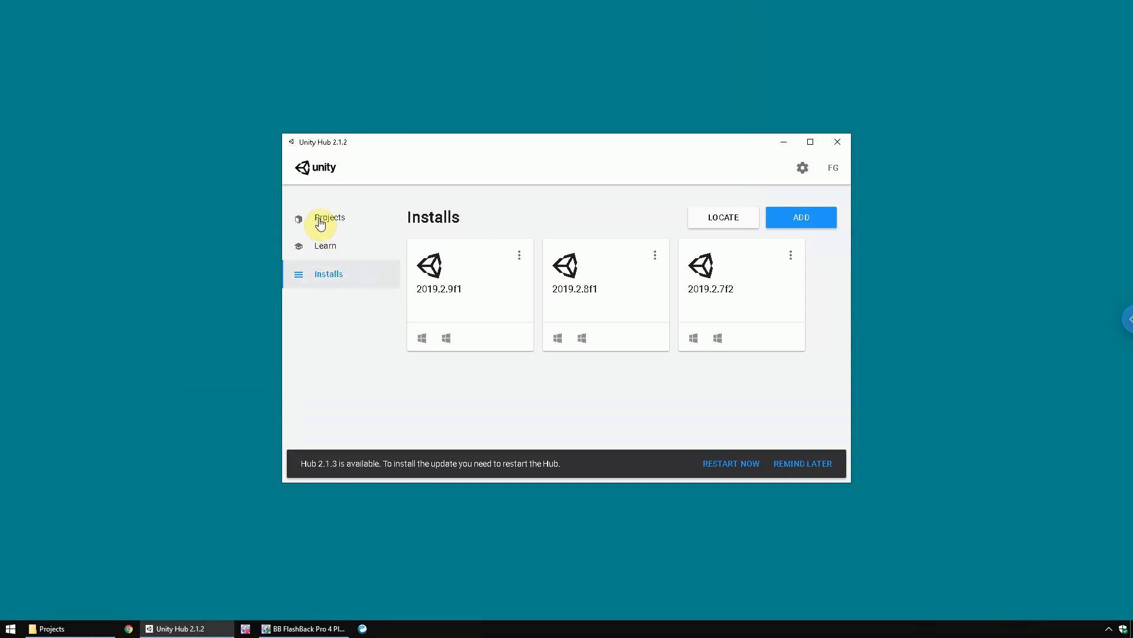
pyautogui.click(324, 218)
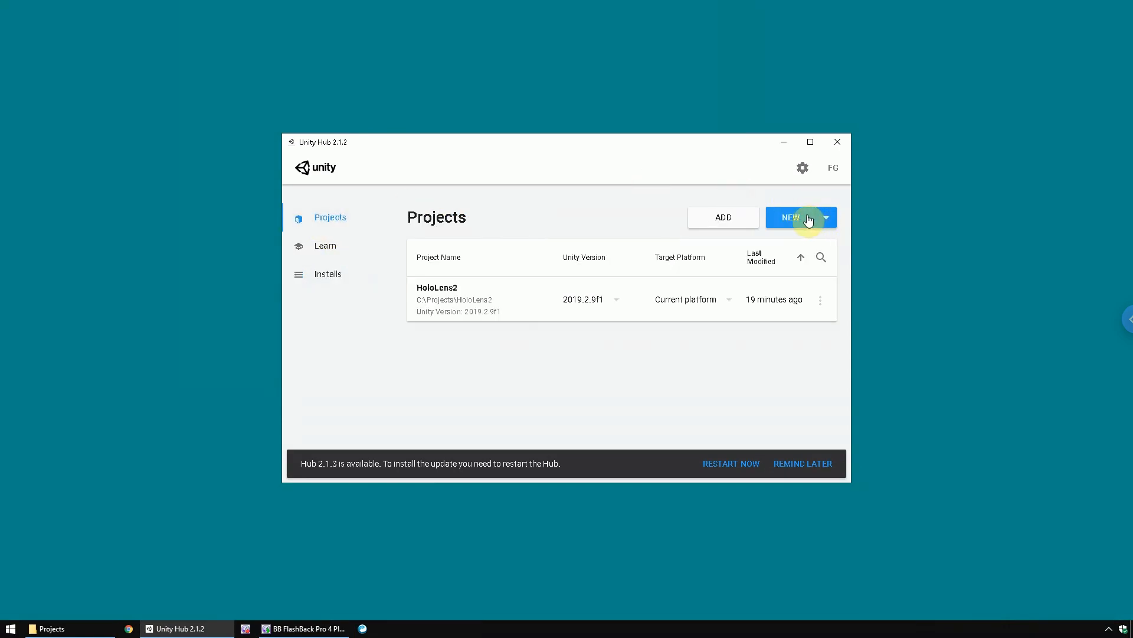
pyautogui.click(820, 217)
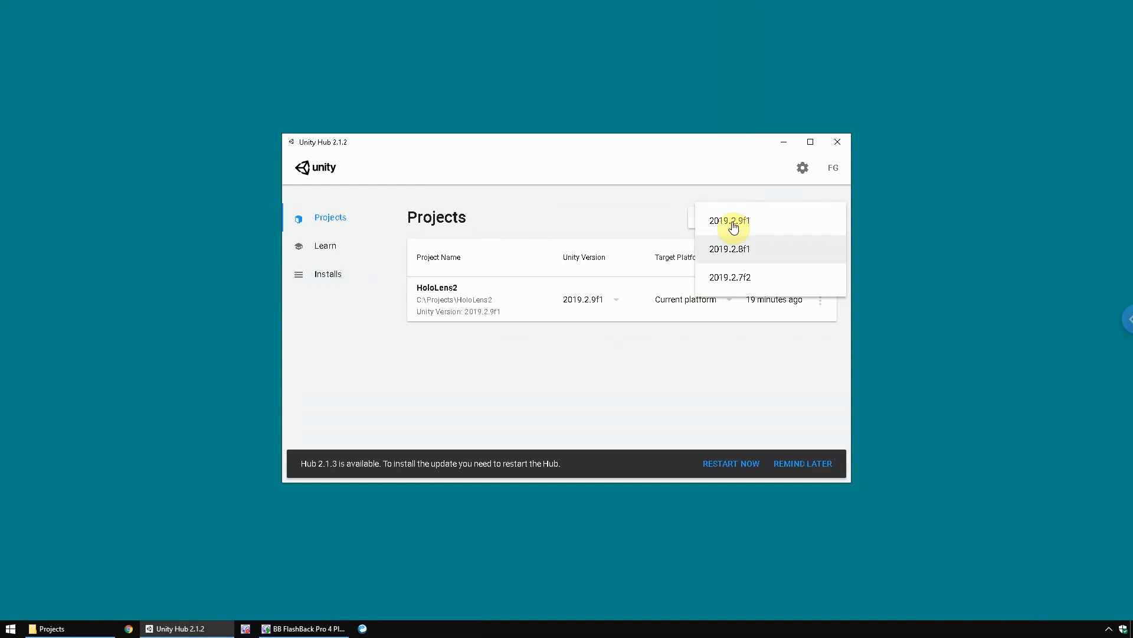
pyautogui.click(729, 222)
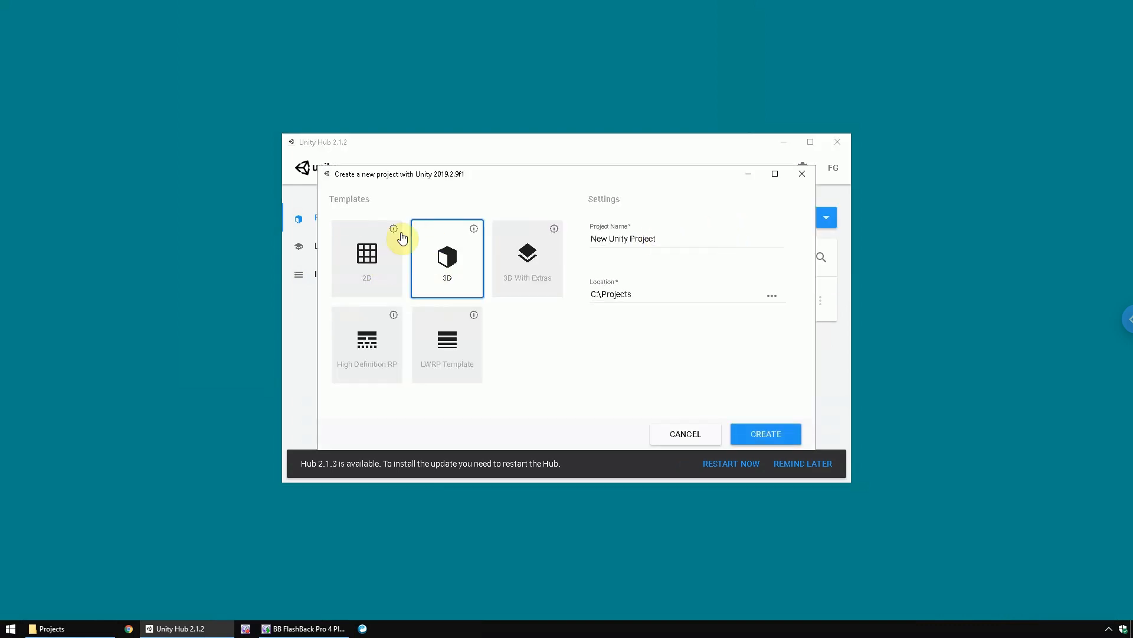
# - Name the new 3D project "HoloLens 2 MRTK" and create it in C:\Projects
pyautogui.click(668, 235)
pyautogui.hotkey('ctrl', 'a')
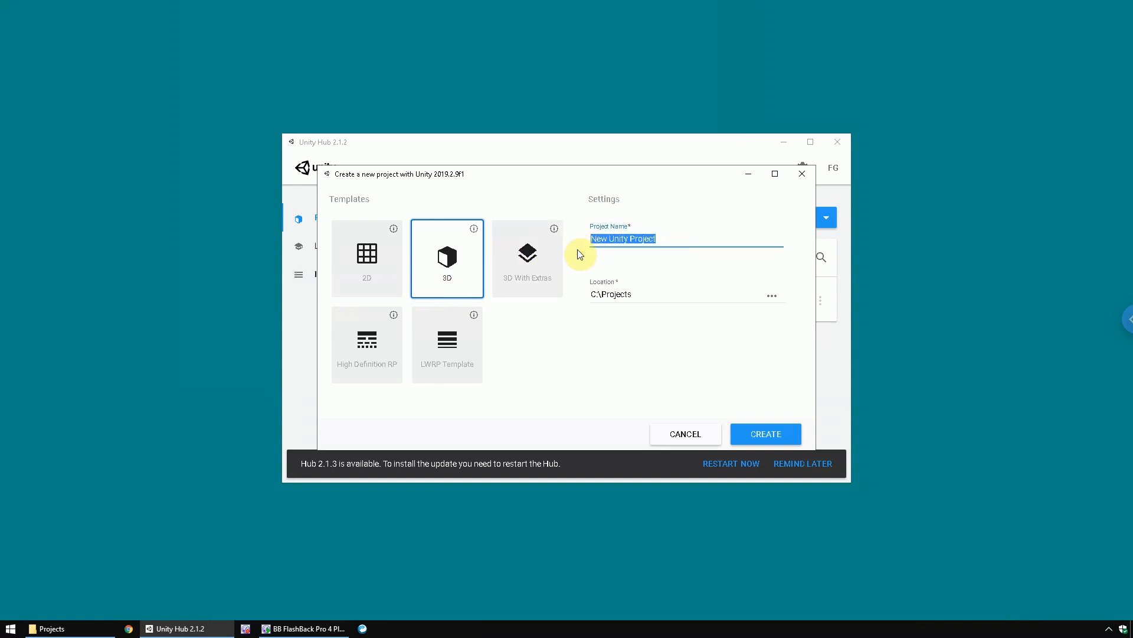
pyautogui.write('HoloLens 2 MRTK')
pyautogui.click(766, 434)
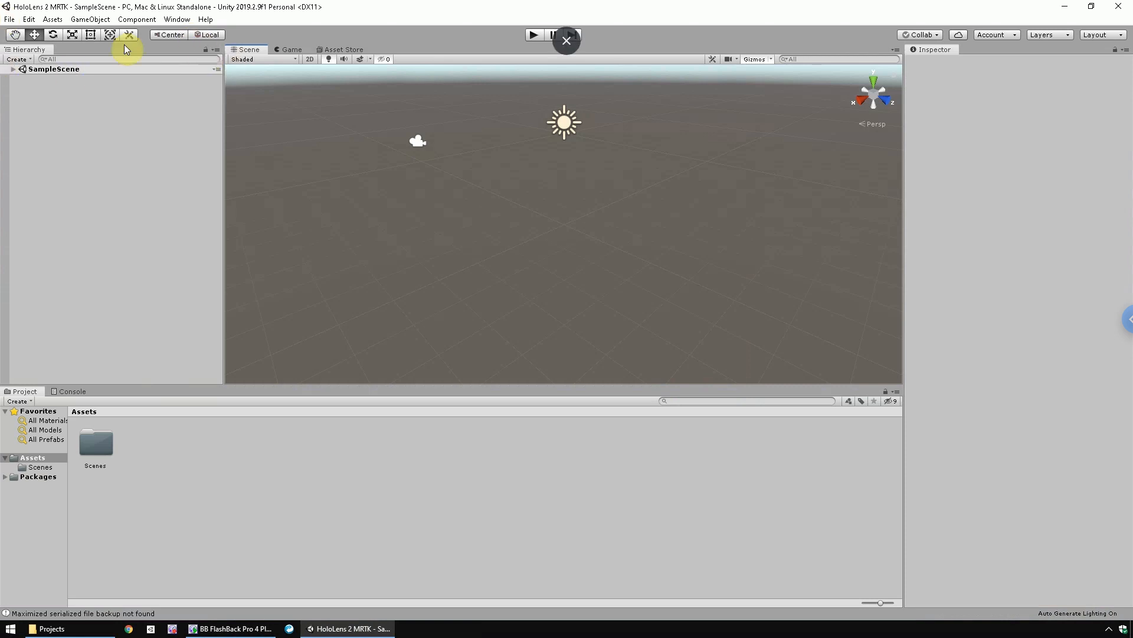
# - Import the full Microsoft.MixedReality.Toolkit.Unity.Foundation.2.1.0 custom package from the MRTK V2.1.0 folder in Downloads
pyautogui.click(51, 20)
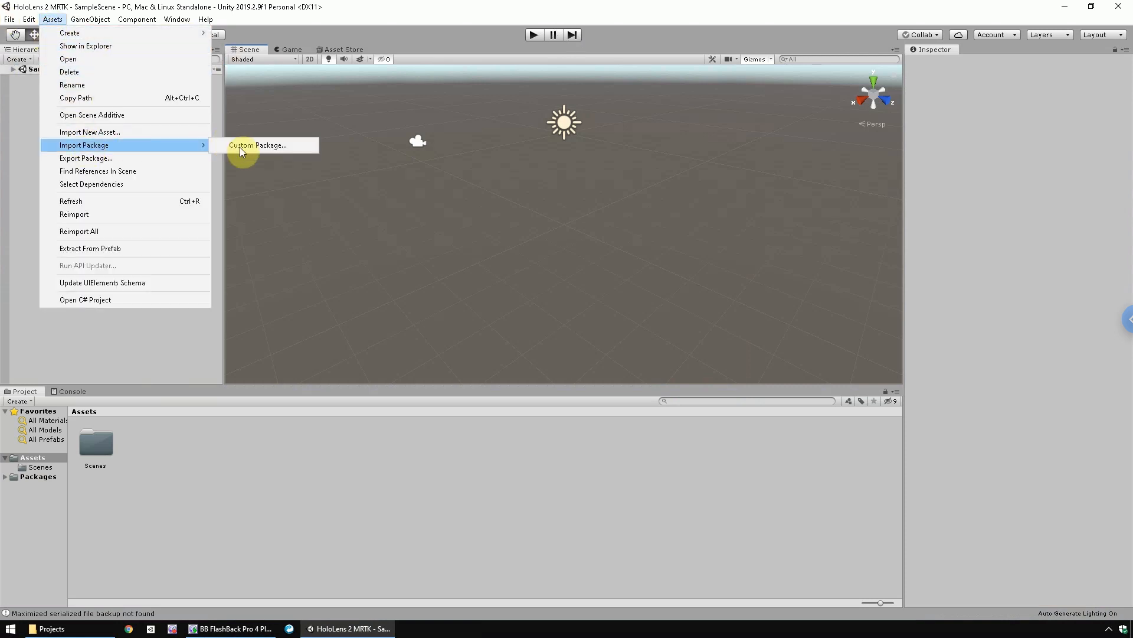
pyautogui.click(240, 146)
pyautogui.click(239, 114)
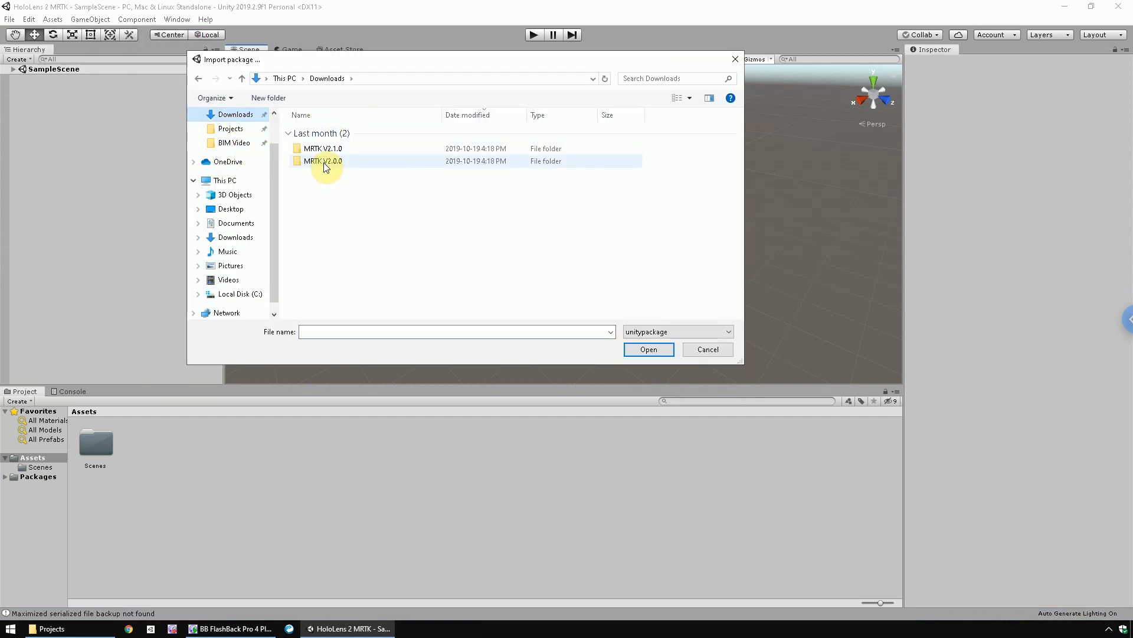
pyautogui.doubleClick(324, 149)
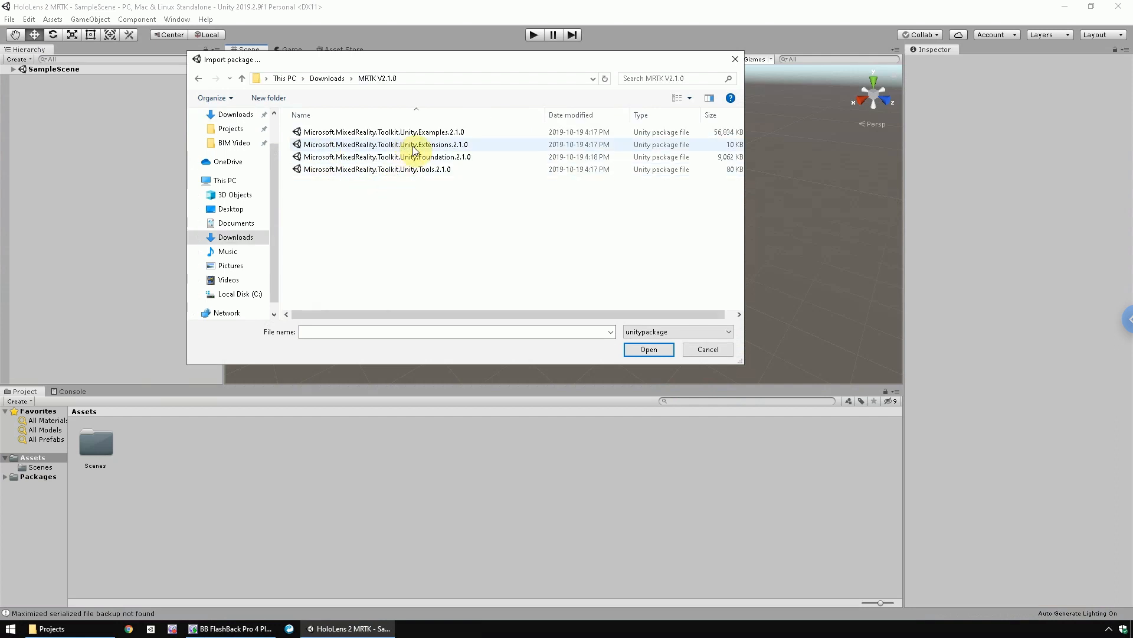
pyautogui.click(471, 157)
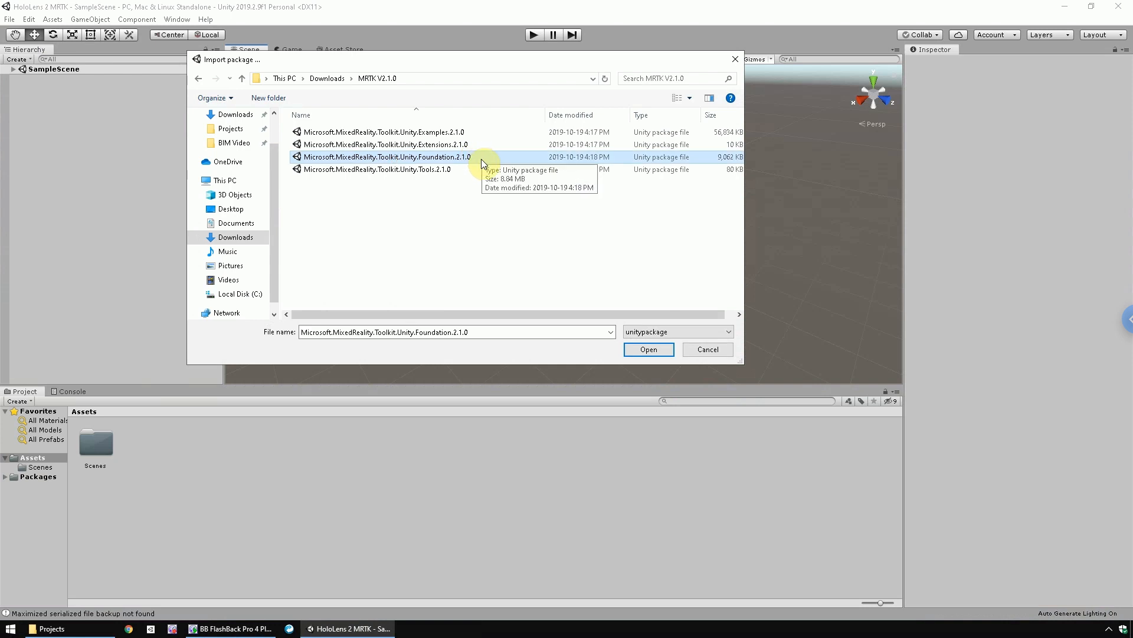
pyautogui.click(649, 349)
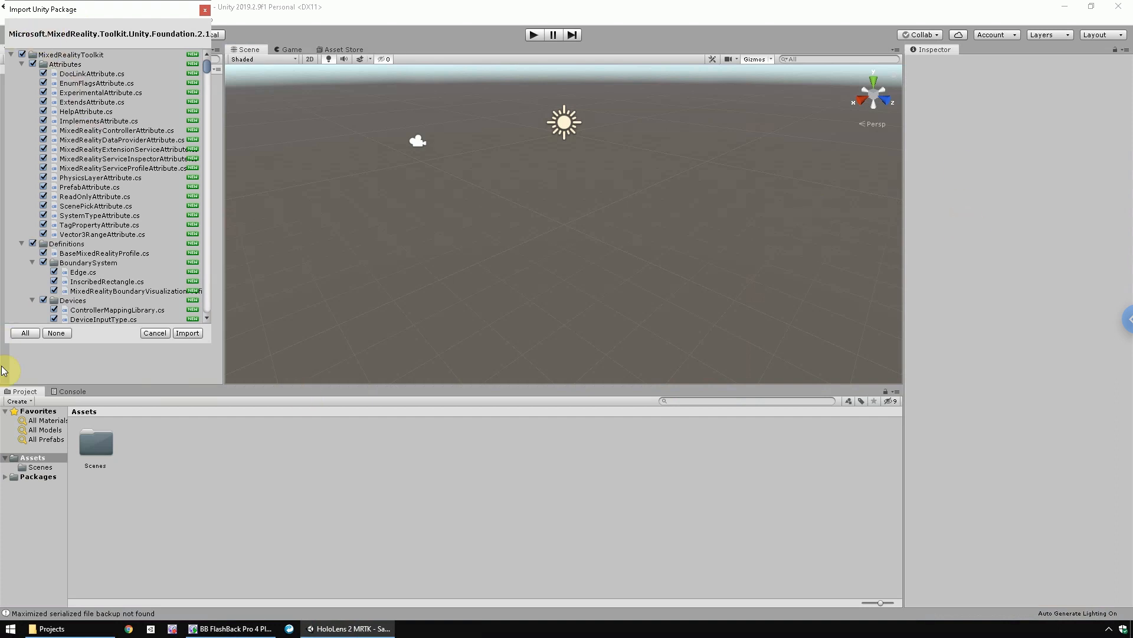
pyautogui.click(186, 333)
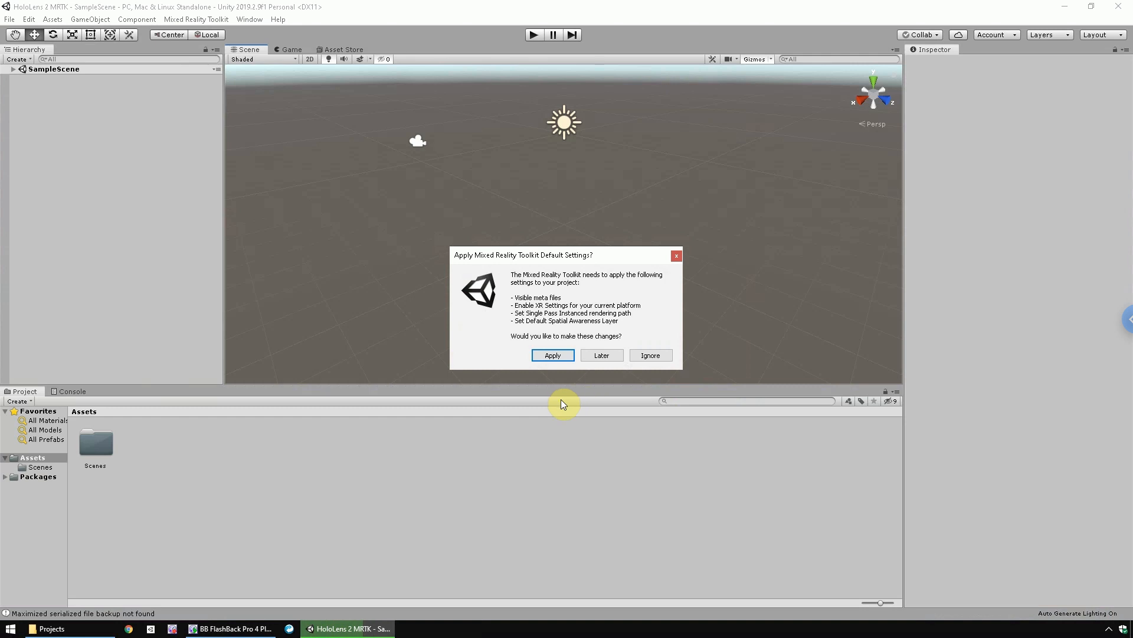
# - Apply the Mixed Reality Toolkit default settings with a reload of SampleScene, and widen the project's folder tree
pyautogui.click(552, 356)
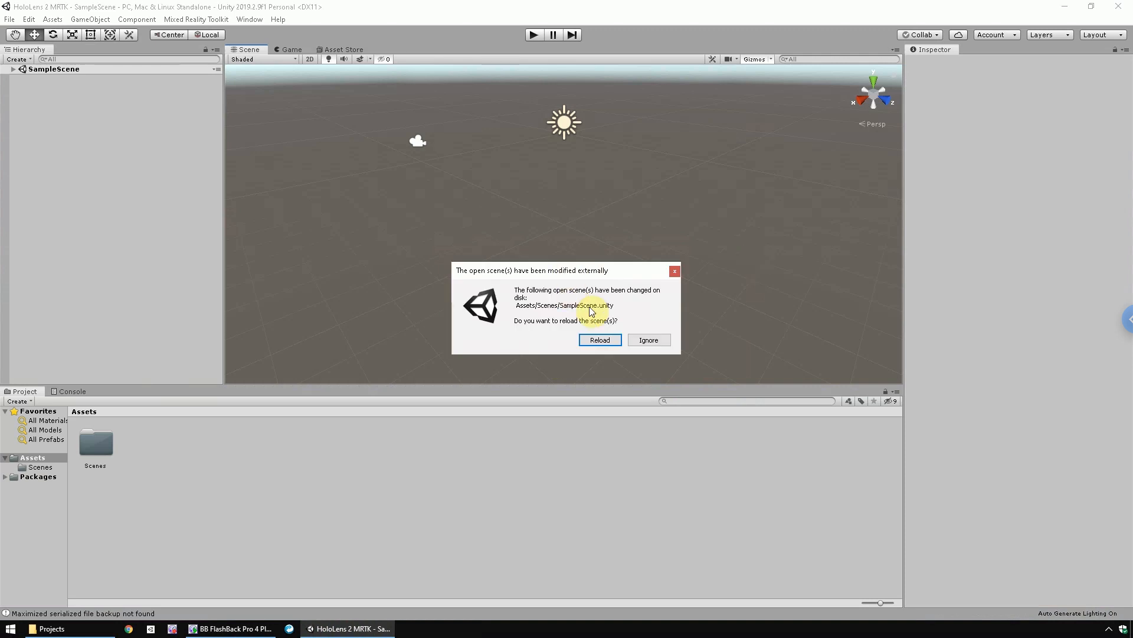
pyautogui.click(596, 342)
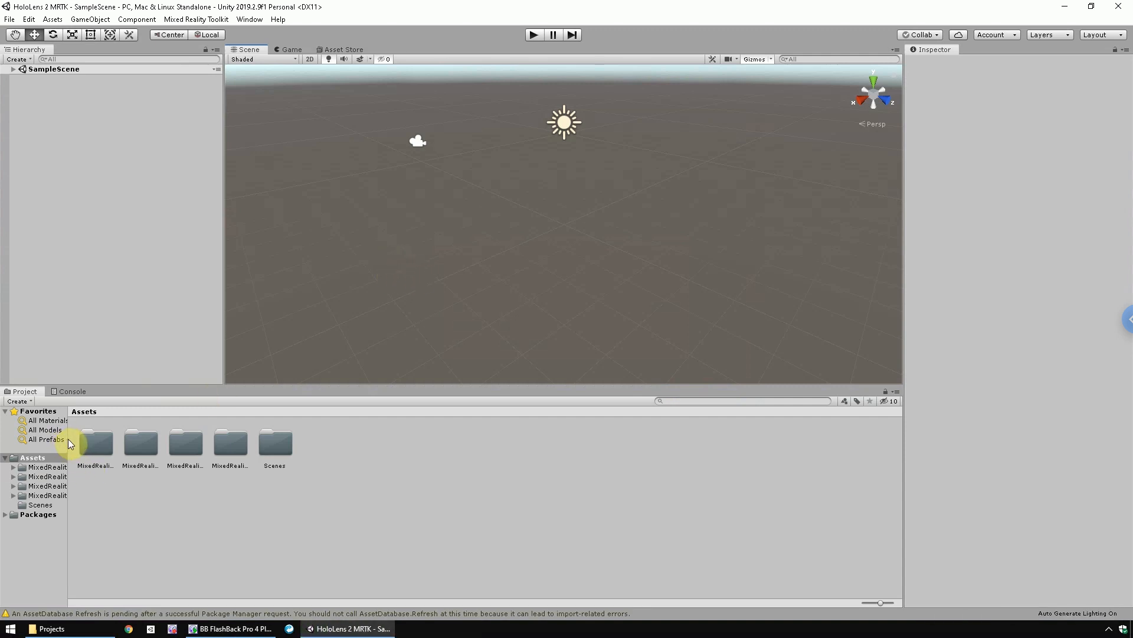
pyautogui.moveTo(69, 435); pyautogui.dragTo(119, 437)
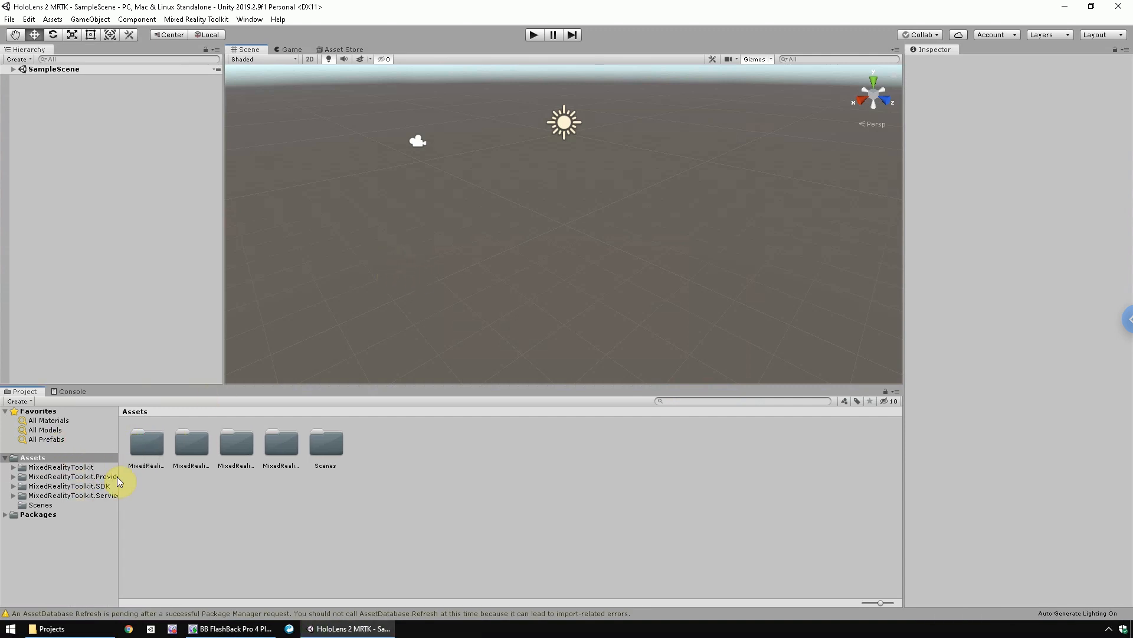
# - Import the full Microsoft.MixedReality.Toolkit.Unity.Examples.2.1.0 custom package into the project
pyautogui.click(53, 19)
pyautogui.moveTo(82, 150)
pyautogui.click(227, 147)
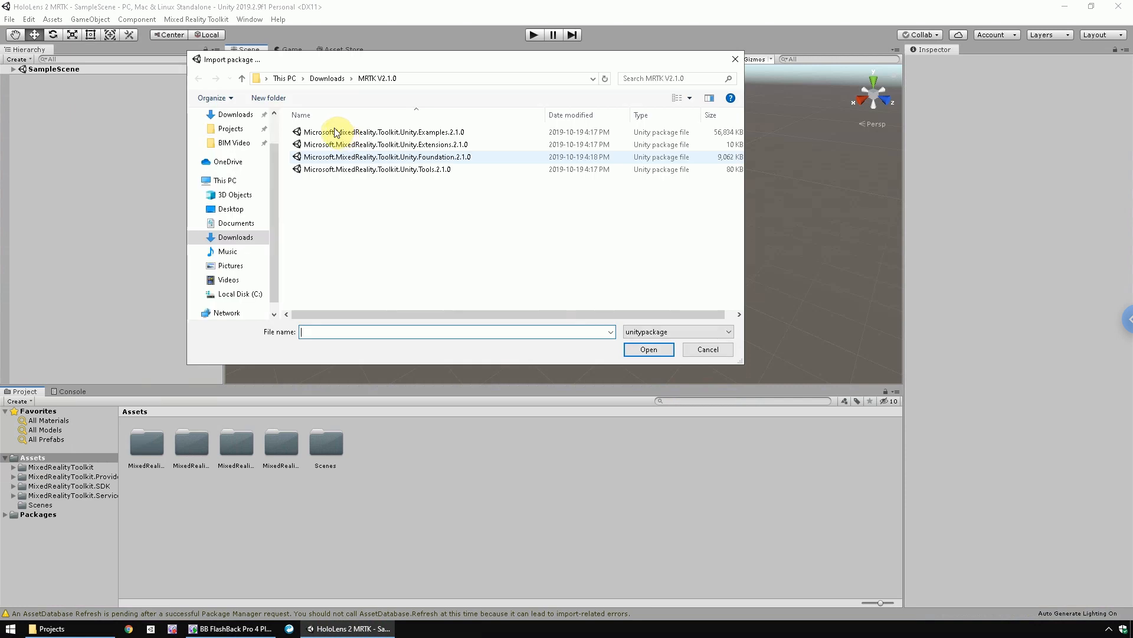
pyautogui.click(412, 136)
pyautogui.click(648, 351)
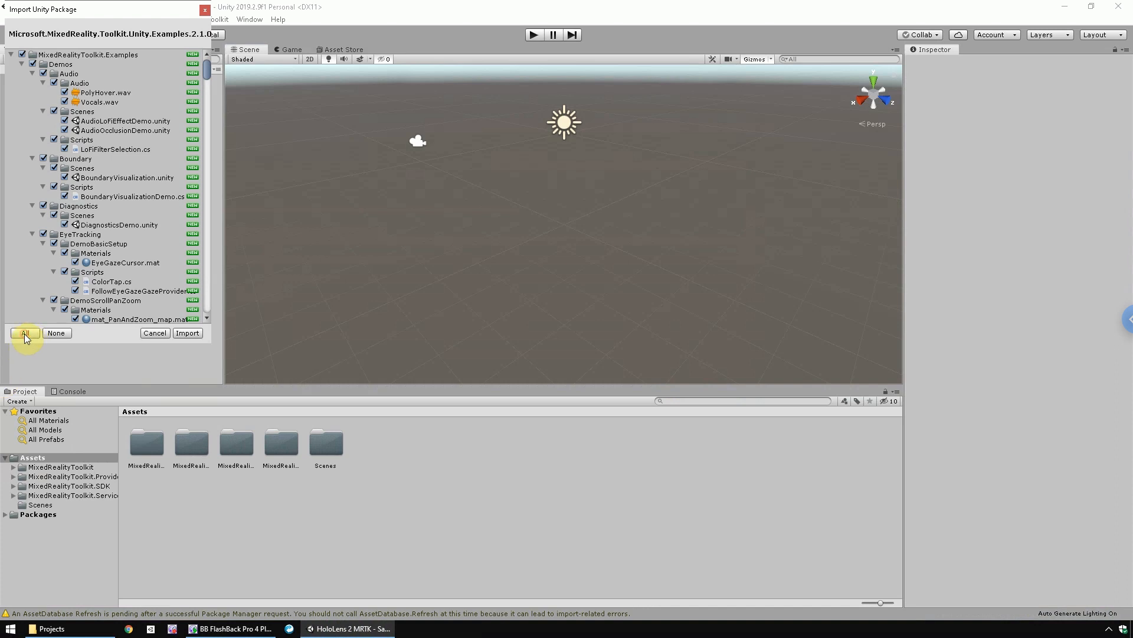
pyautogui.click(194, 334)
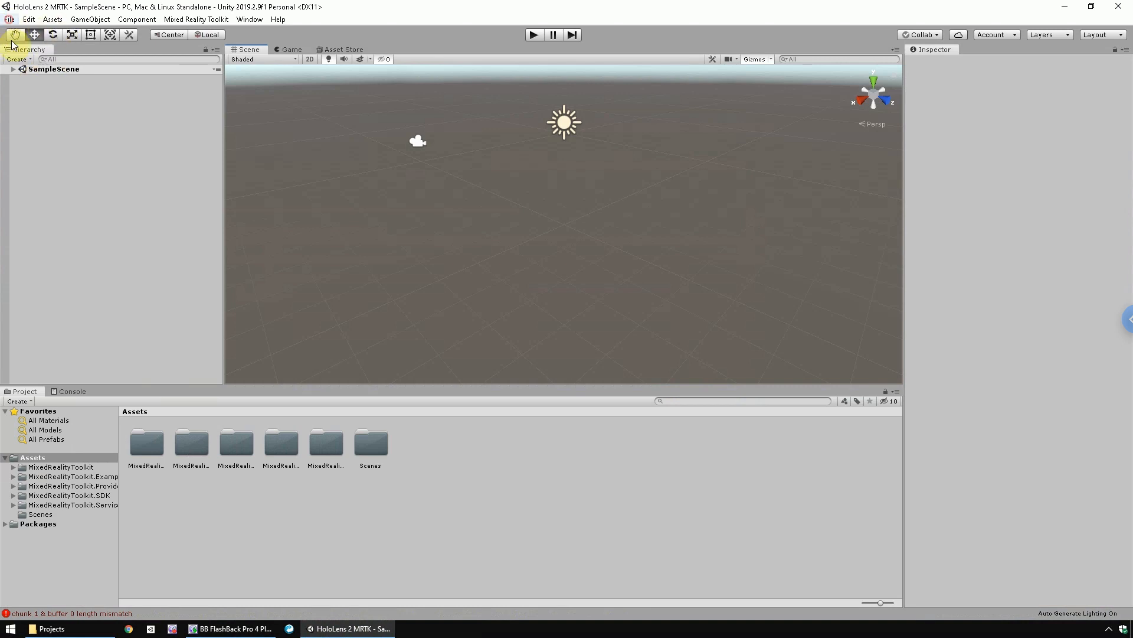
# - Switch the build platform to Universal Windows Platform and set the target device to HoloLens
pyautogui.click(9, 21)
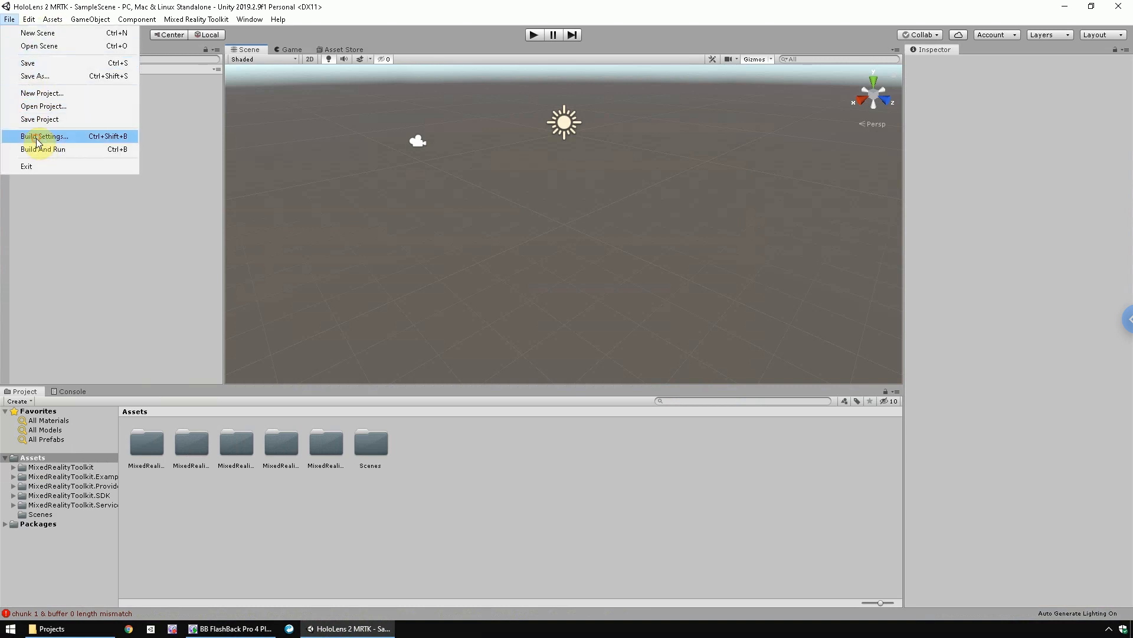
pyautogui.click(37, 136)
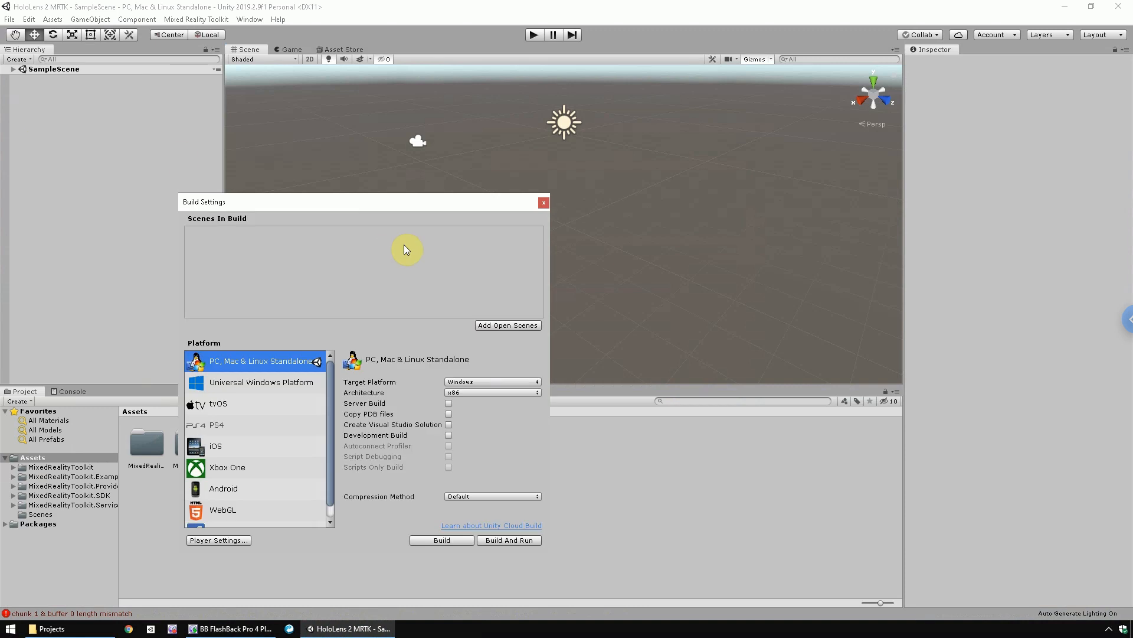
pyautogui.click(256, 384)
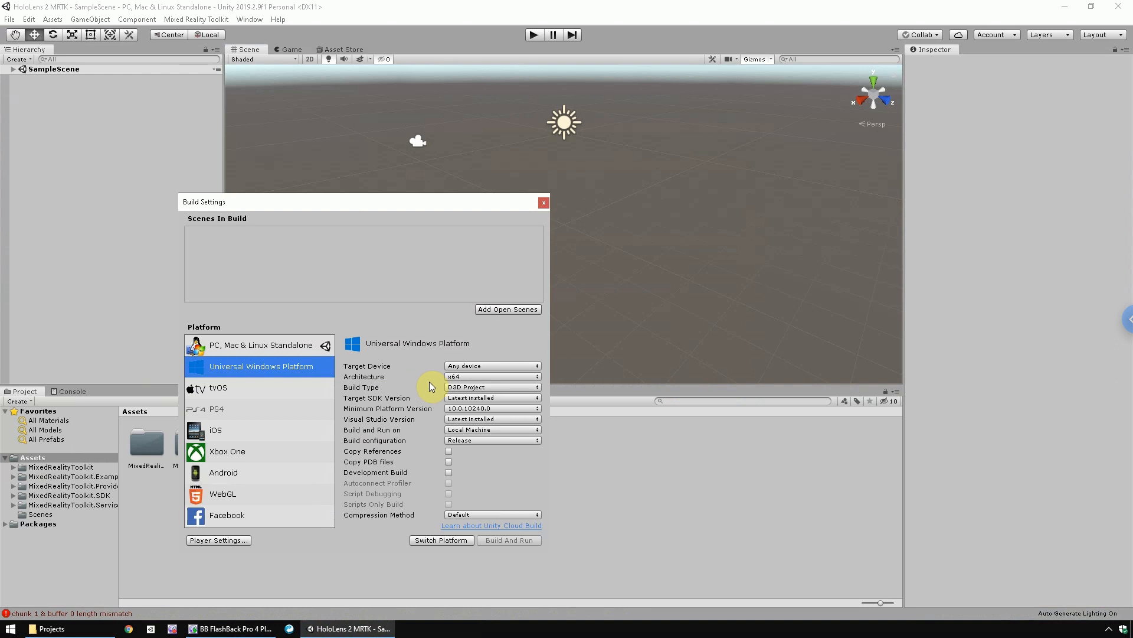
pyautogui.click(429, 541)
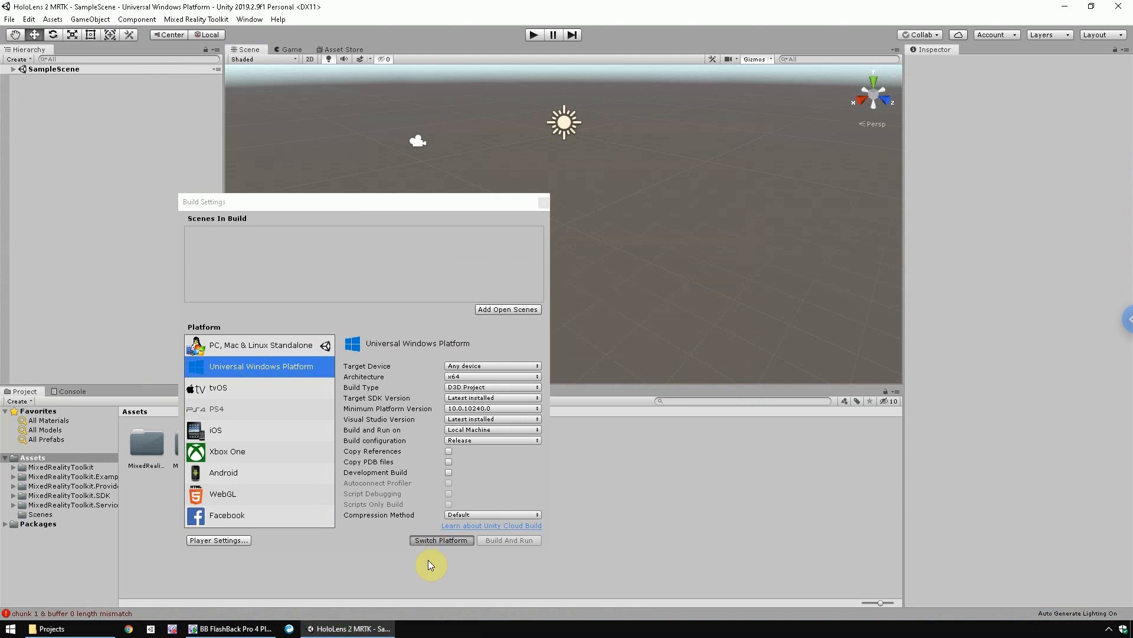
pyautogui.click(473, 367)
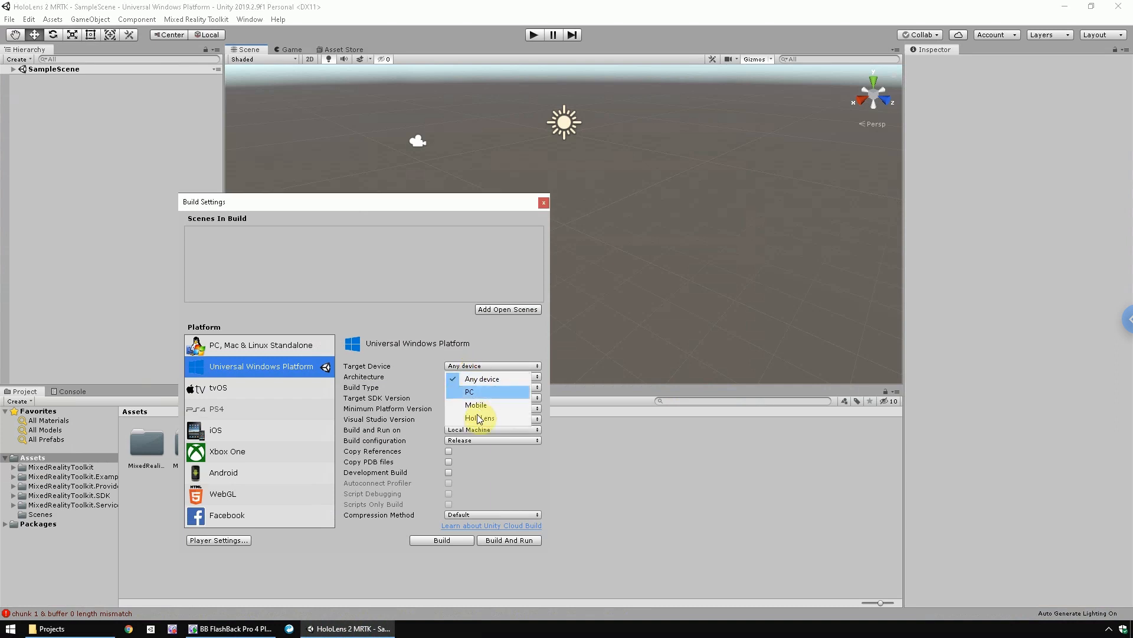
pyautogui.click(479, 418)
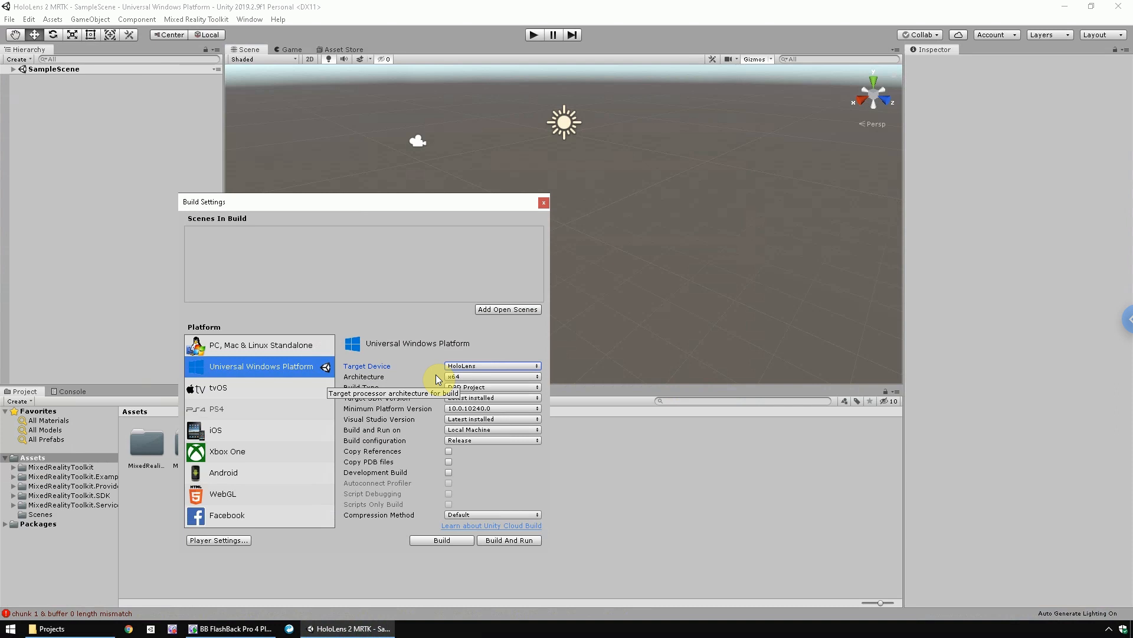
# - Enable Virtual Reality Supported in the player's XR settings and add the Windows Mixed Reality SDK
pyautogui.click(225, 539)
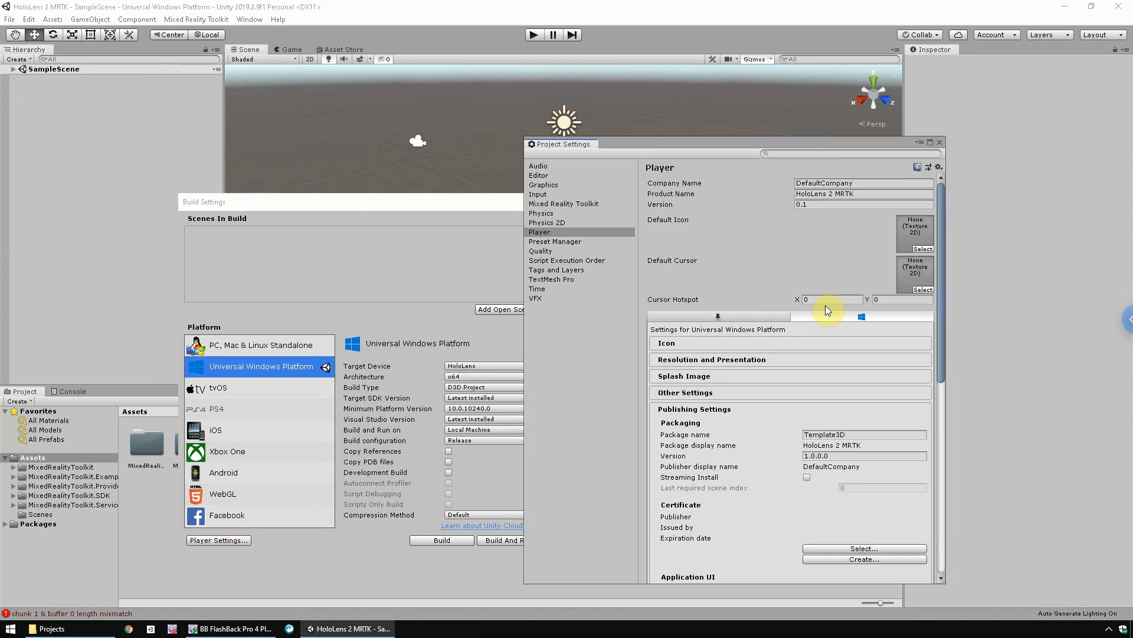
pyautogui.click(679, 409)
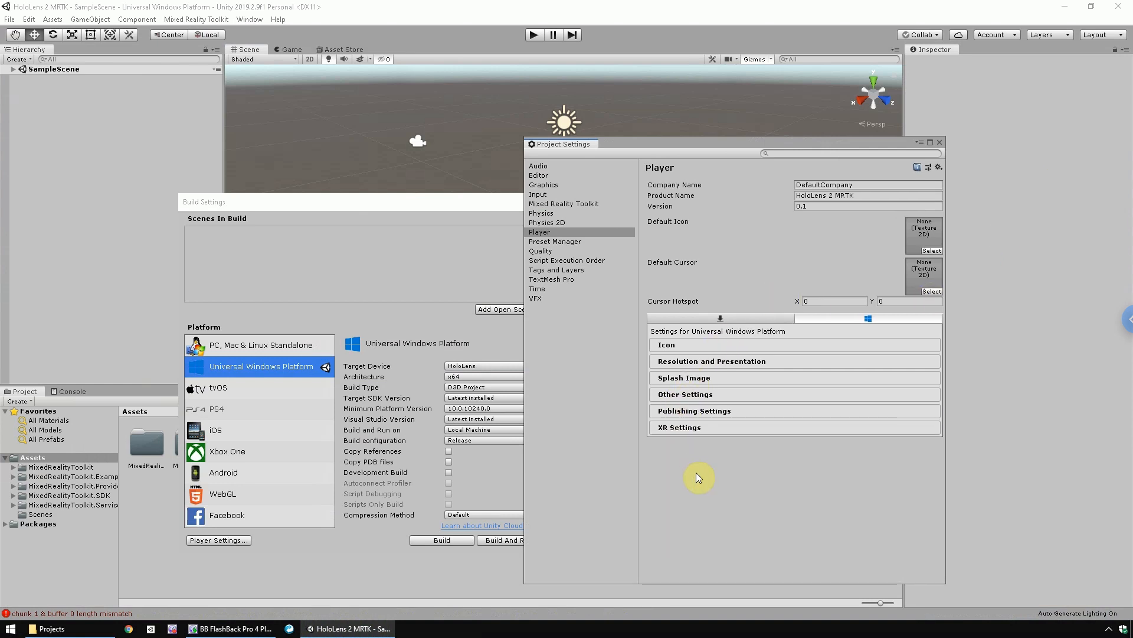
pyautogui.click(689, 427)
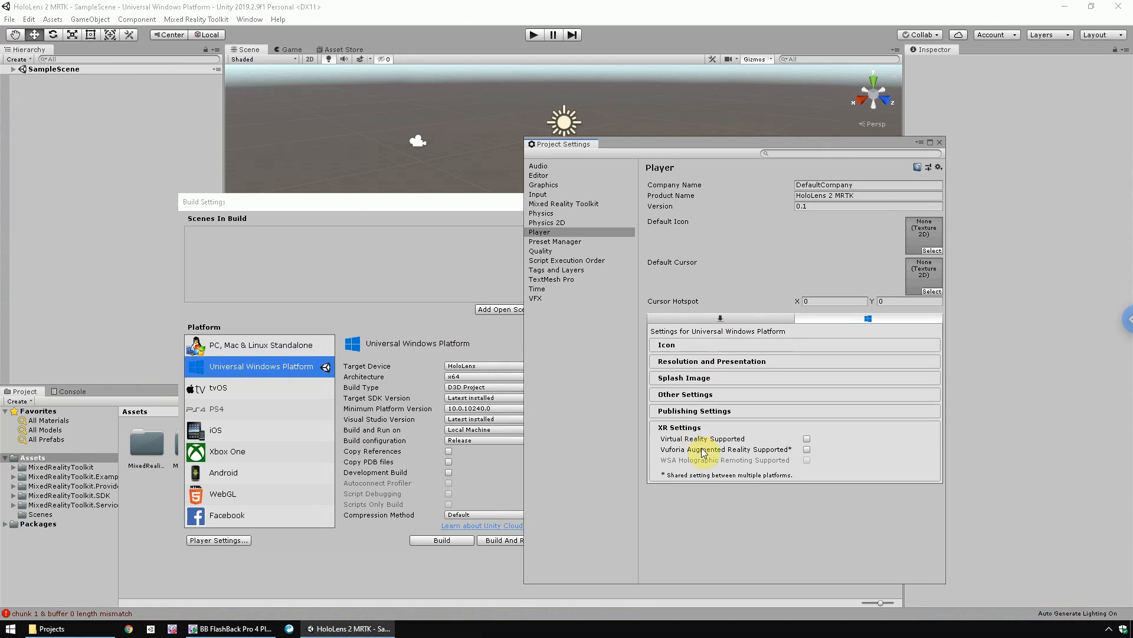
pyautogui.click(807, 440)
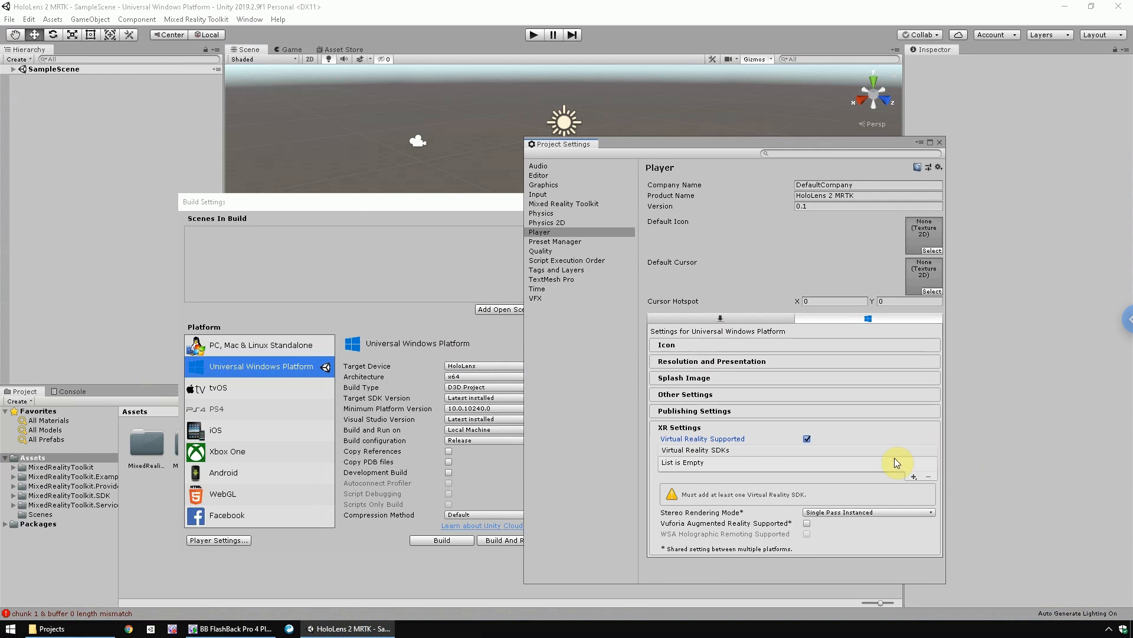
pyautogui.click(914, 477)
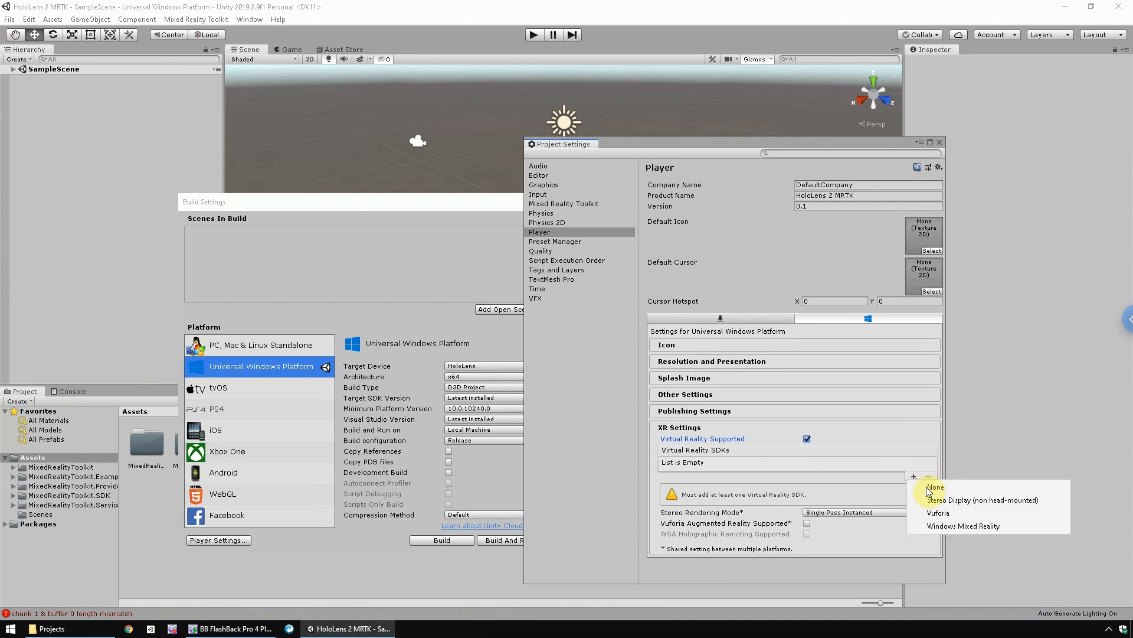
pyautogui.click(937, 525)
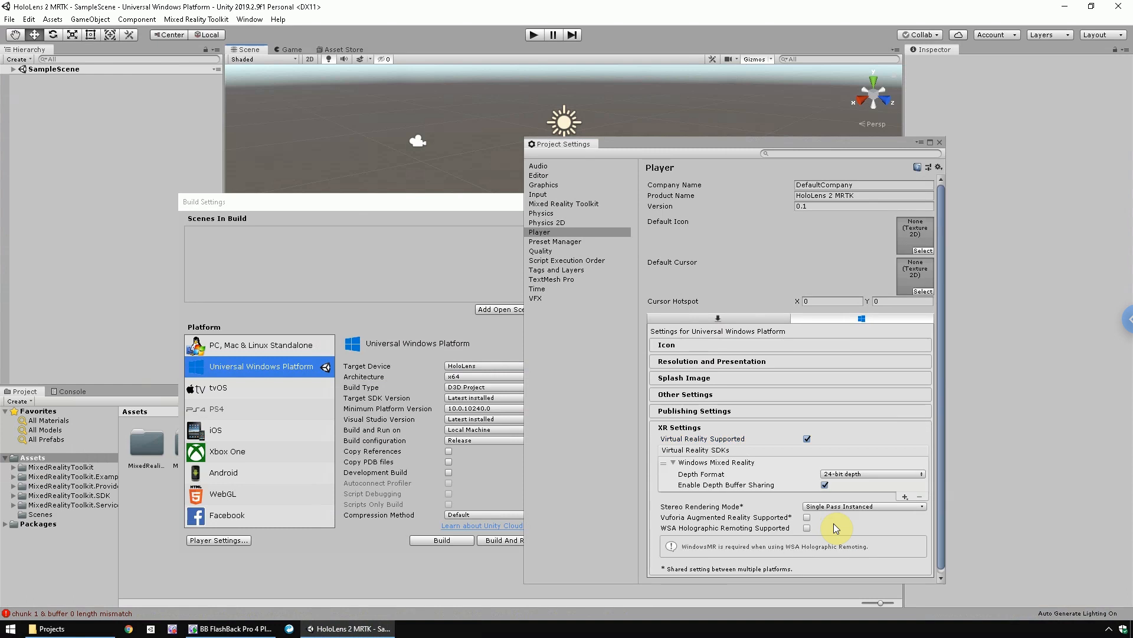
# - Set the Windows Mixed Reality SDK's depth format to 16-bit depth in the player's XR settings
pyautogui.click(856, 474)
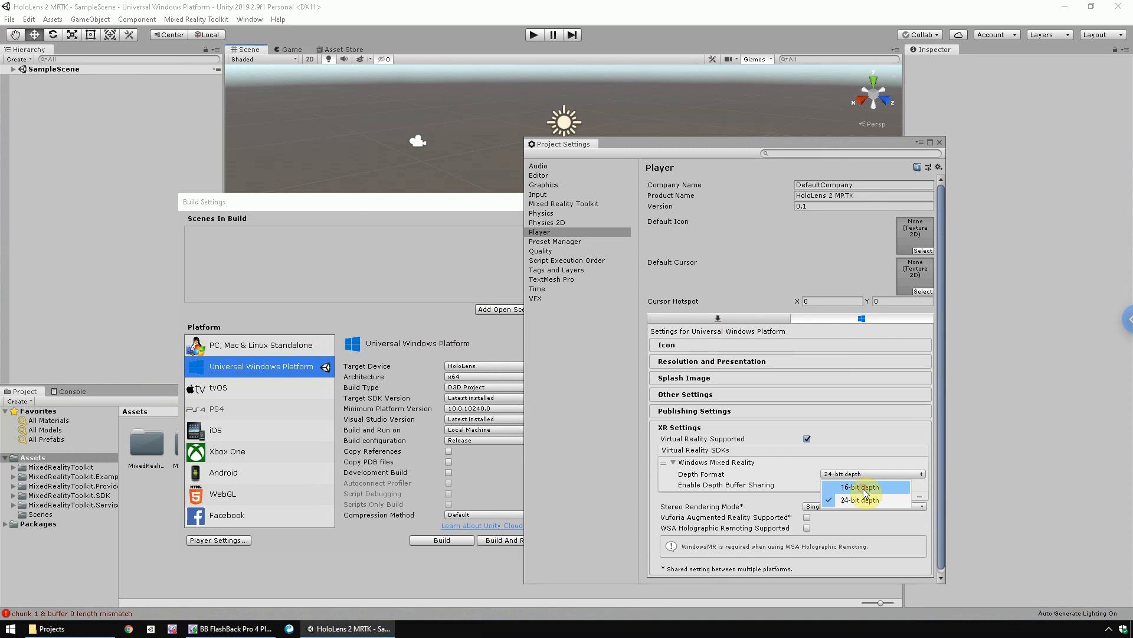
pyautogui.click(863, 487)
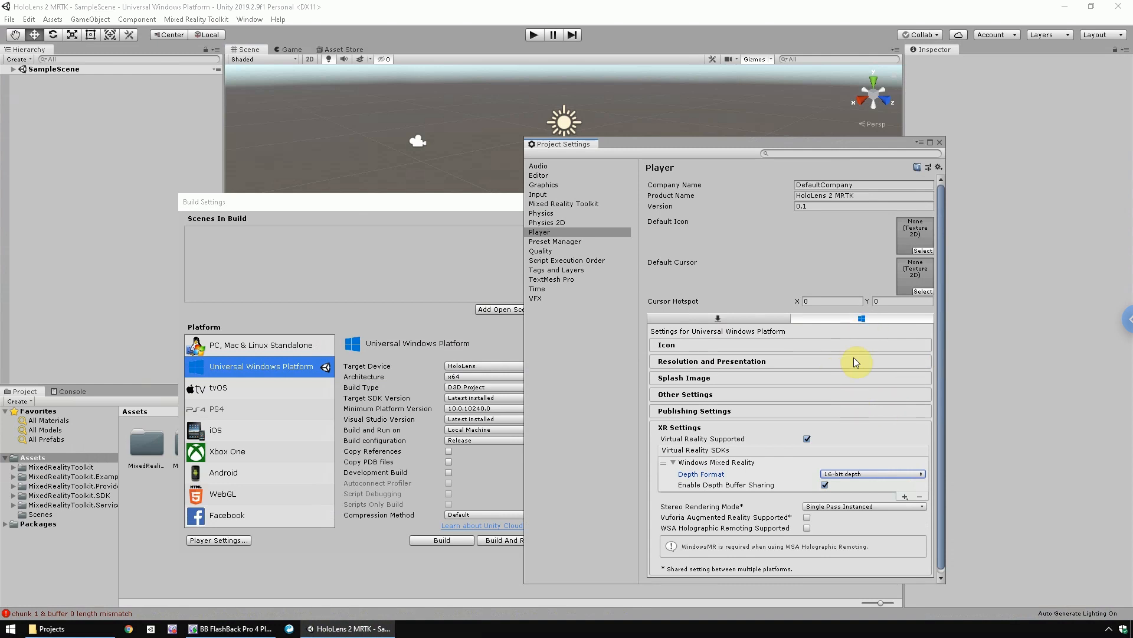
# - Enable the SpatialPerception capability in the player's publishing settings, and close the Project Settings and Build Settings windows
pyautogui.click(676, 410)
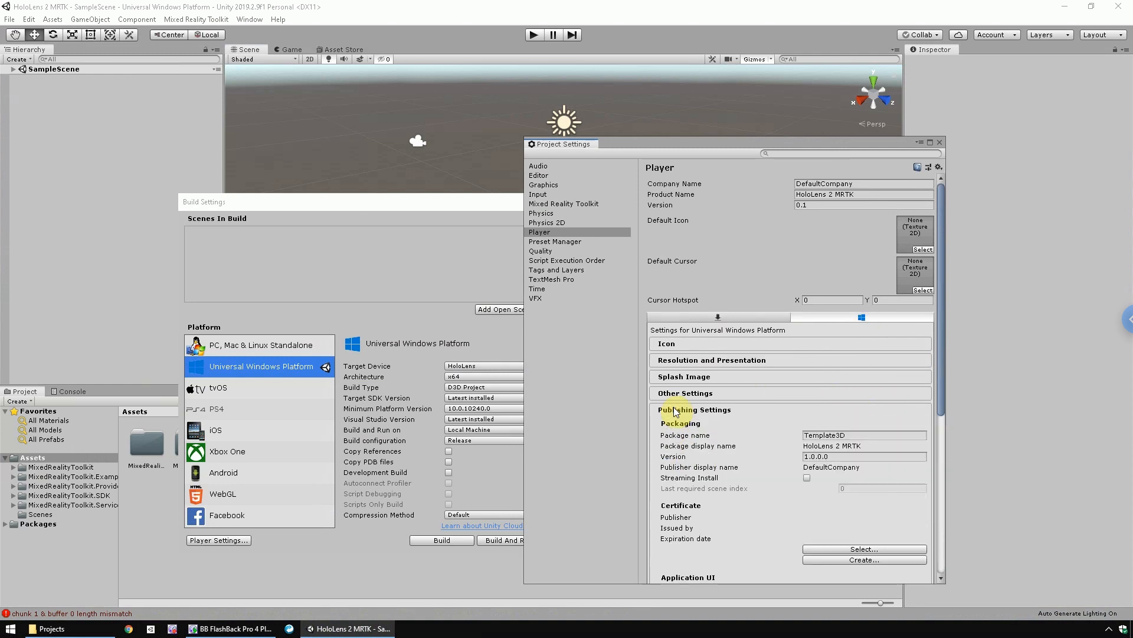
pyautogui.scroll(-4, 938, 355)
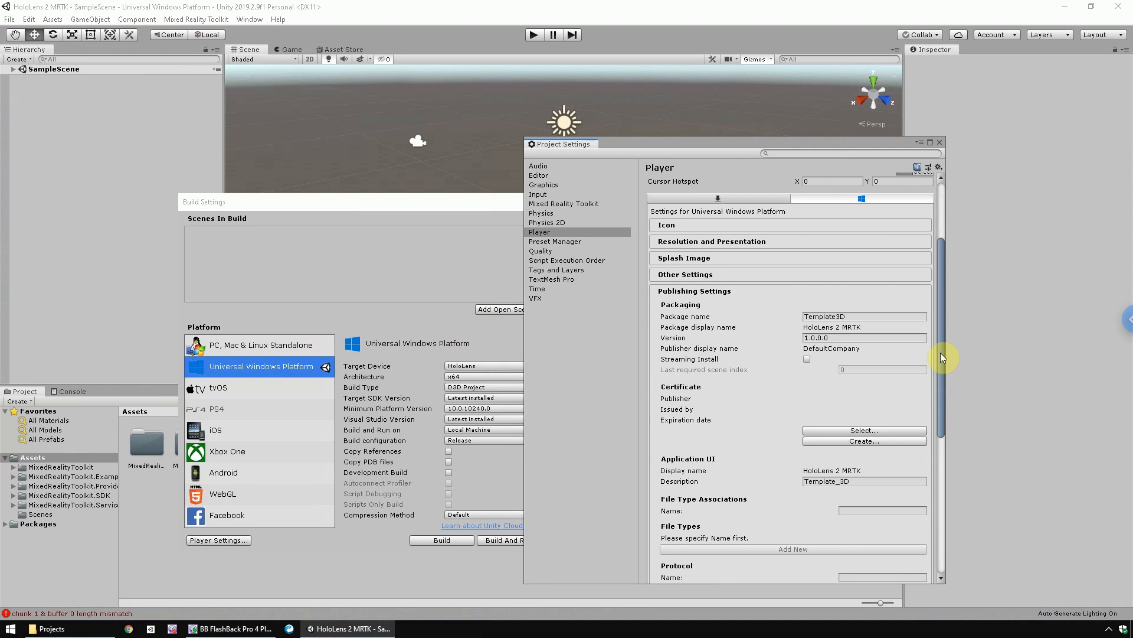
pyautogui.scroll(-8, 944, 404)
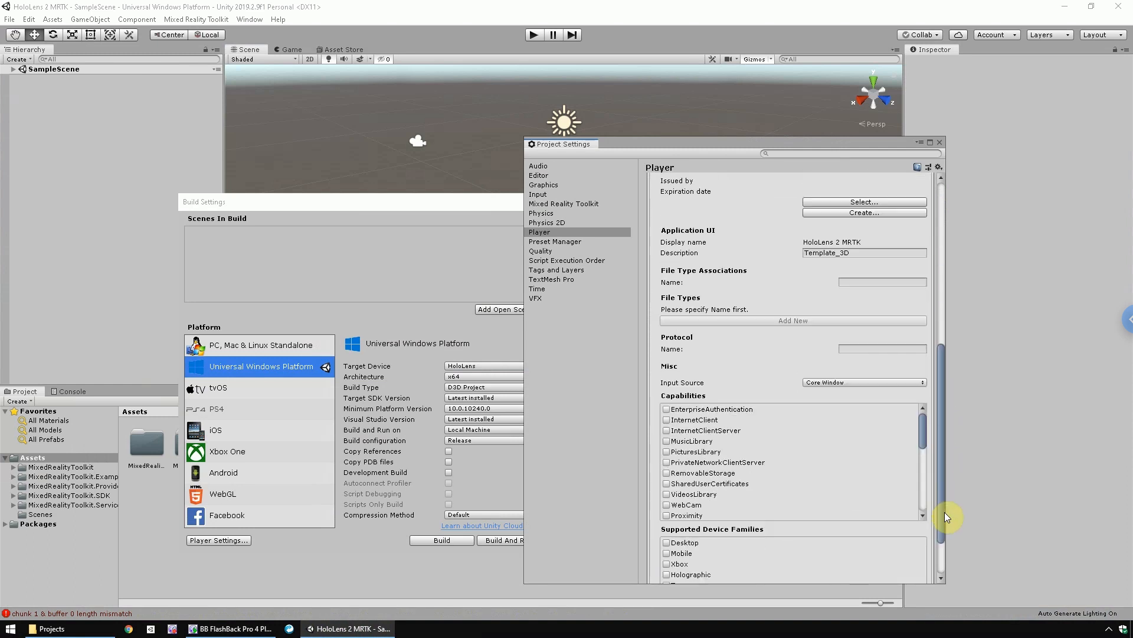
pyautogui.scroll(-3, 945, 512)
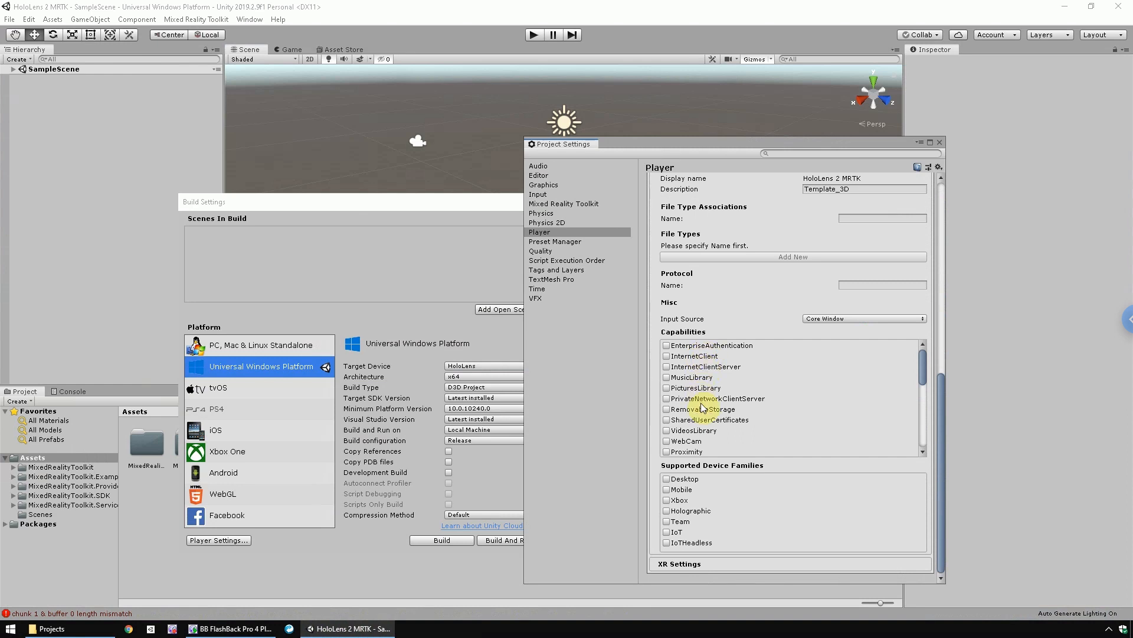
pyautogui.scroll(-3, 732, 413)
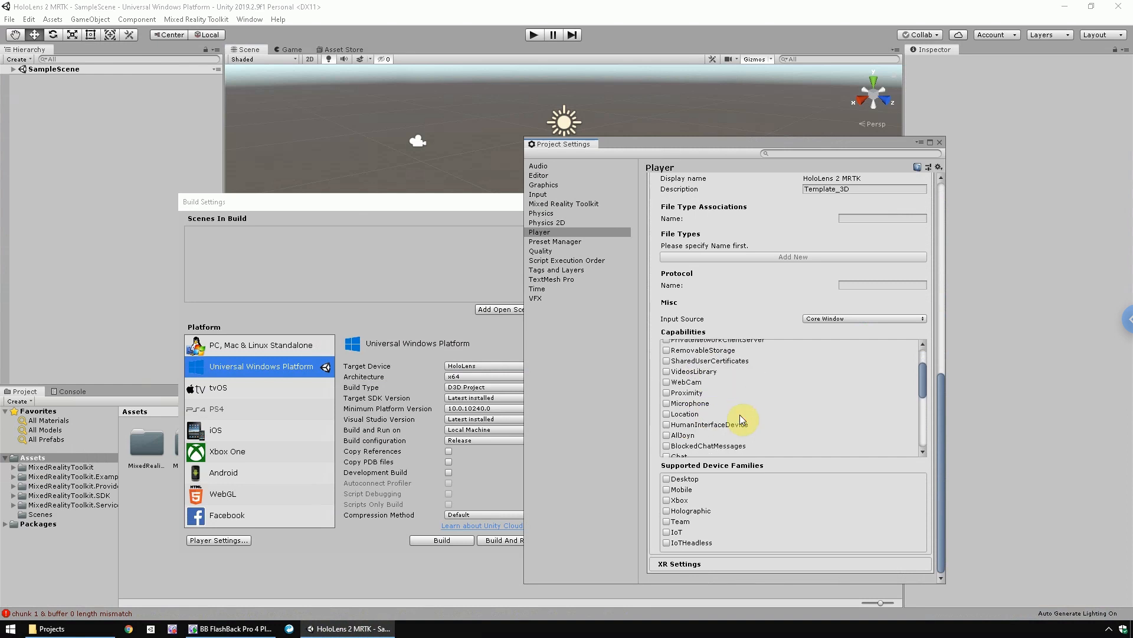
pyautogui.scroll(-3, 742, 418)
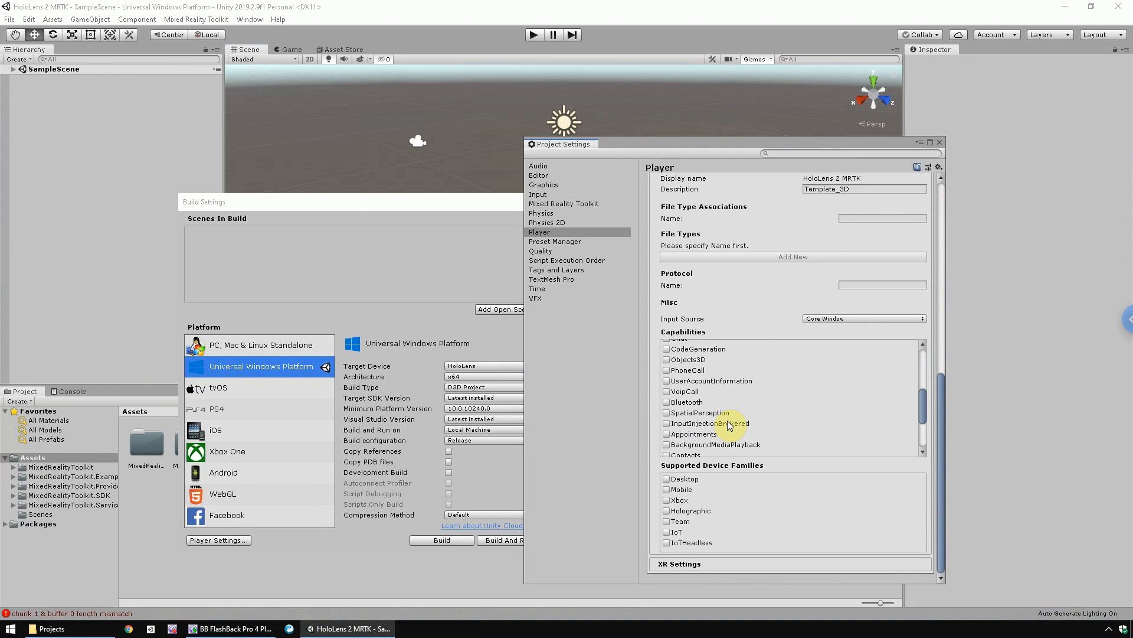
pyautogui.click(669, 414)
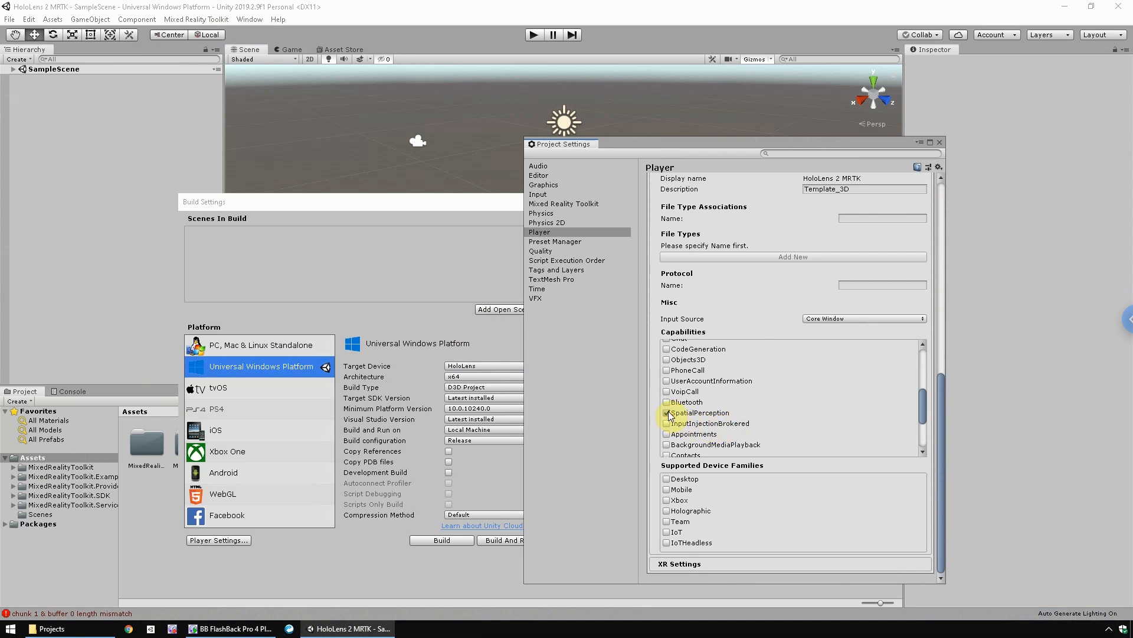
pyautogui.click(939, 143)
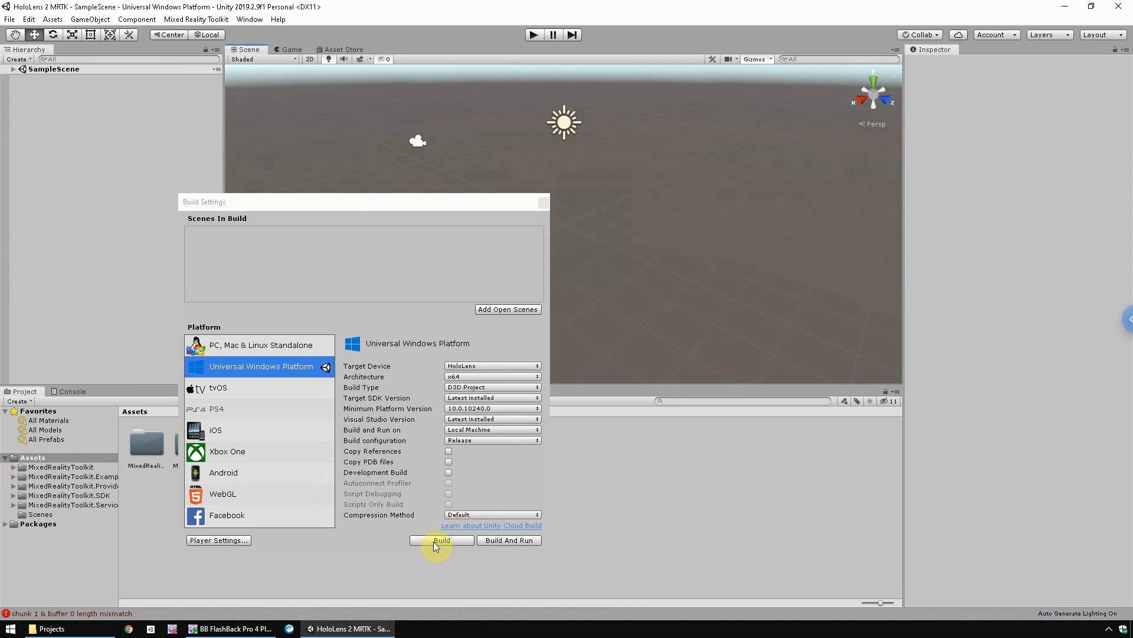
pyautogui.click(544, 203)
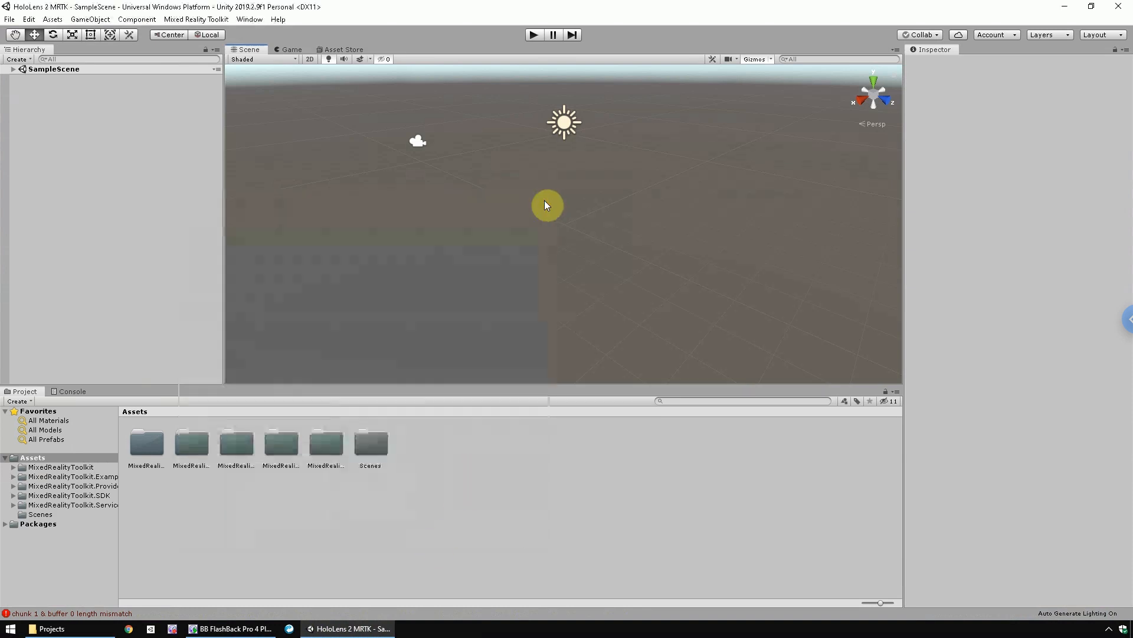